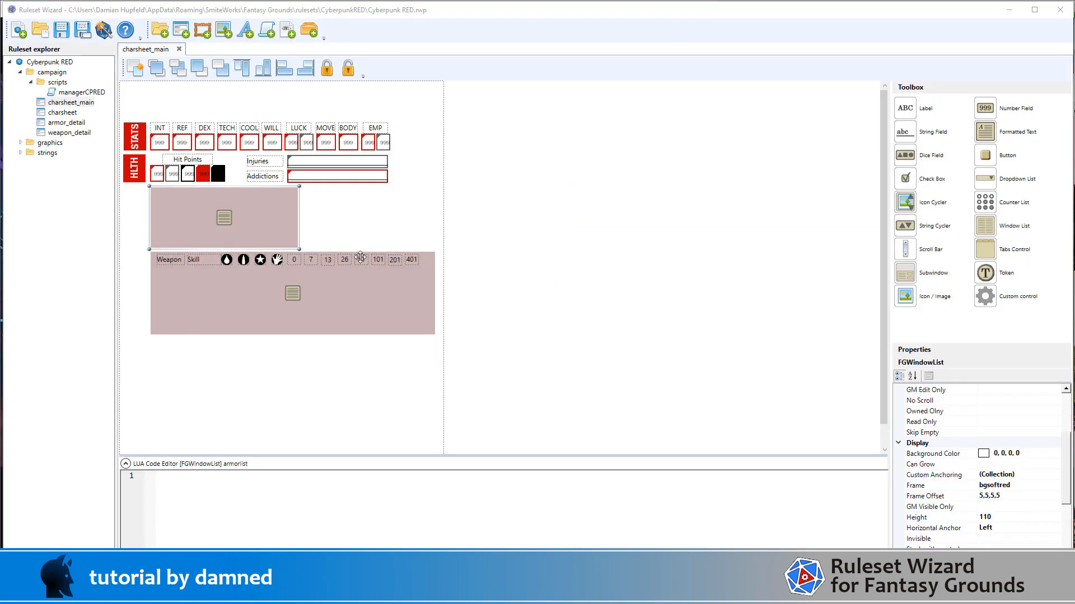
# Step: Add a new icon to the icons folder under graphics and name it icon_shield
pyautogui.click(20, 143)
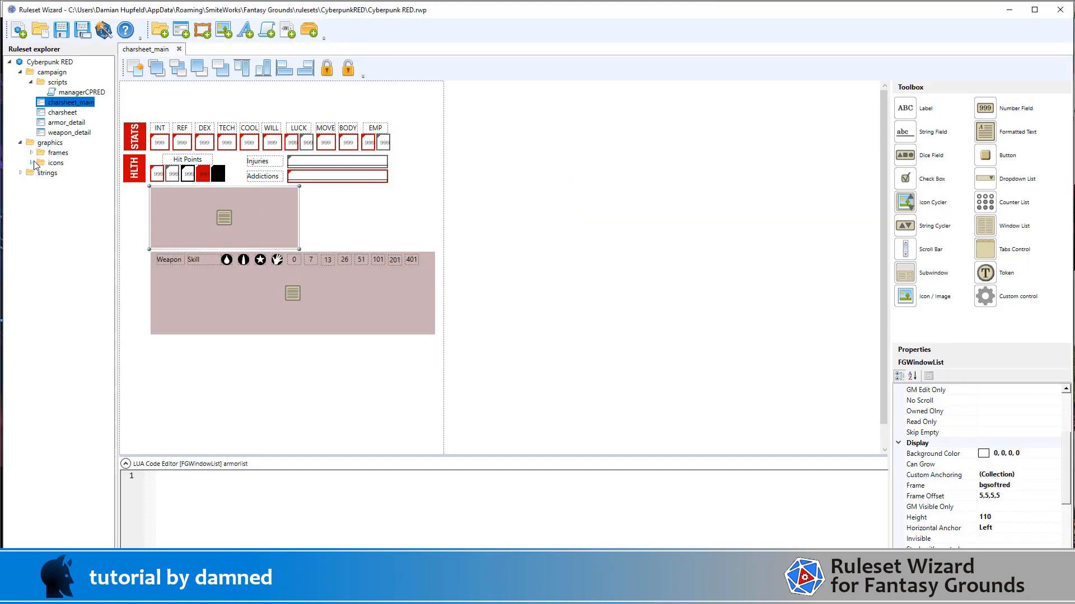
pyautogui.click(31, 163)
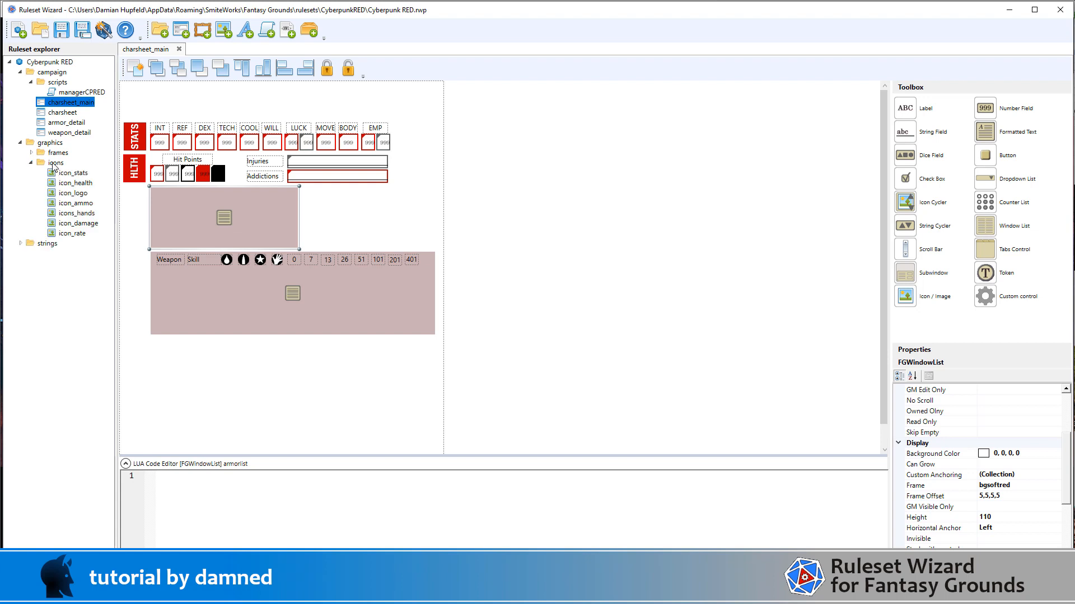
pyautogui.rightClick(55, 166)
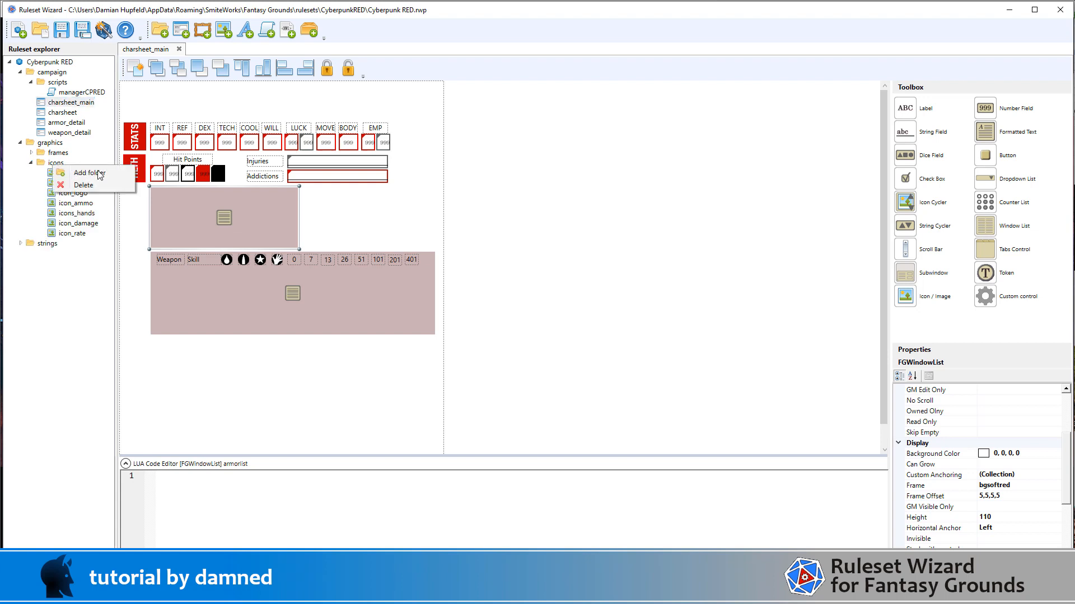
pyautogui.click(515, 199)
pyautogui.click(55, 163)
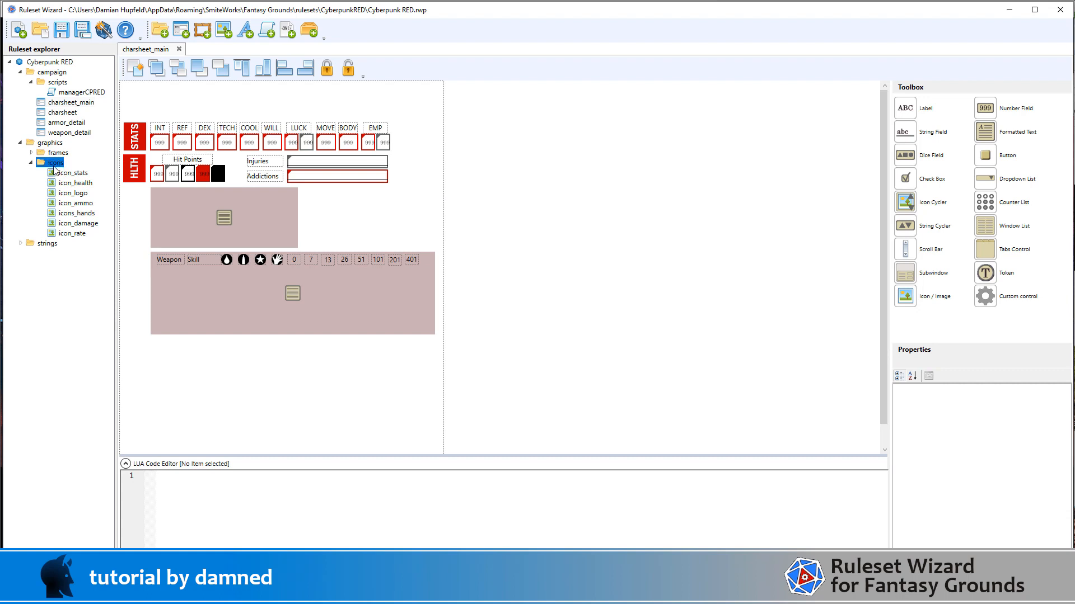
pyautogui.click(222, 30)
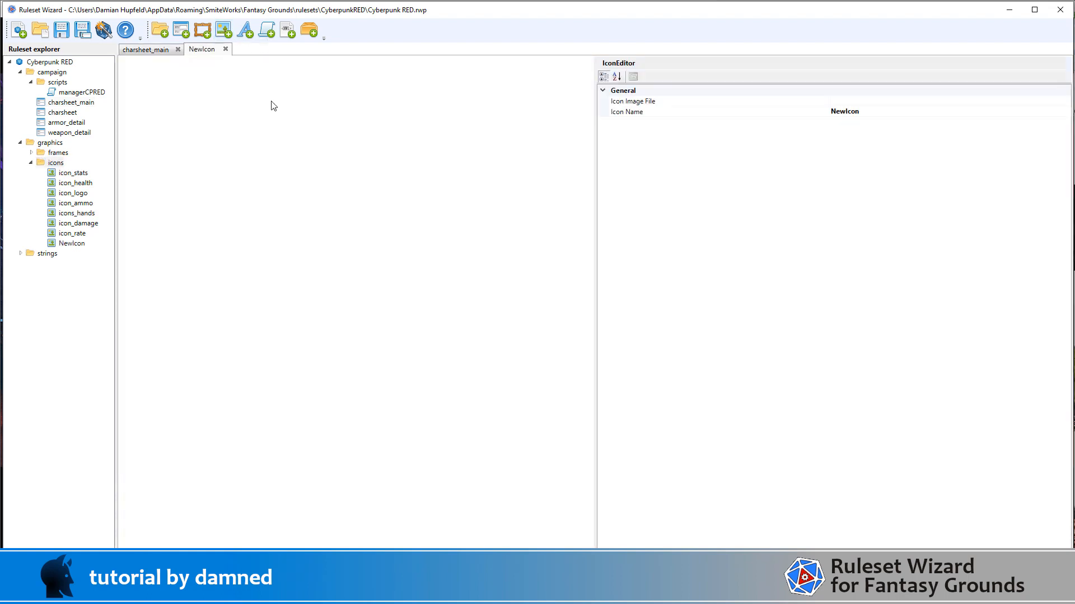
pyautogui.click(907, 109)
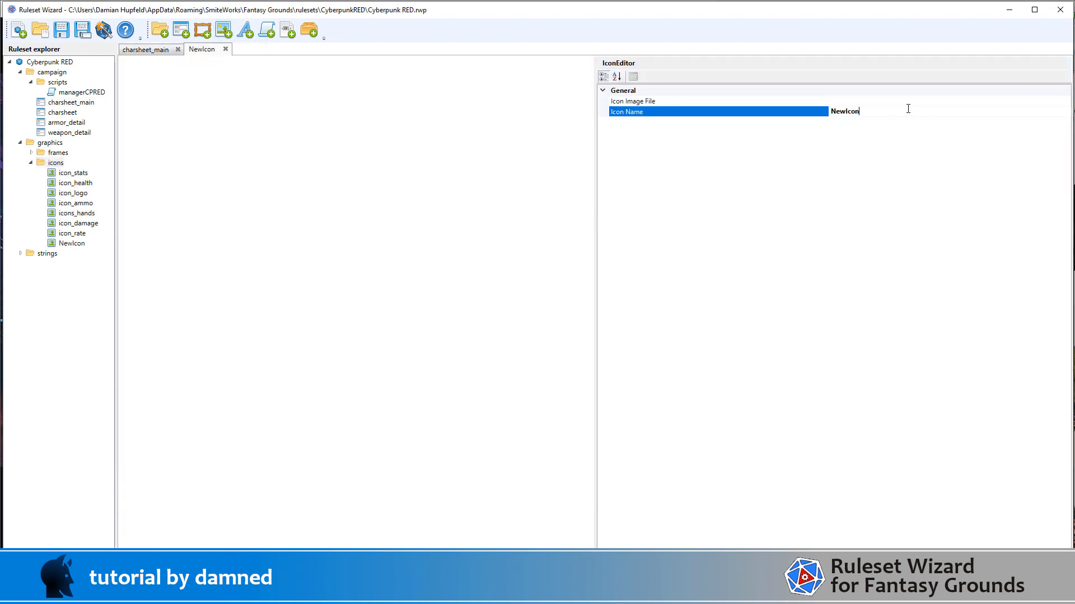
pyautogui.doubleClick(853, 110)
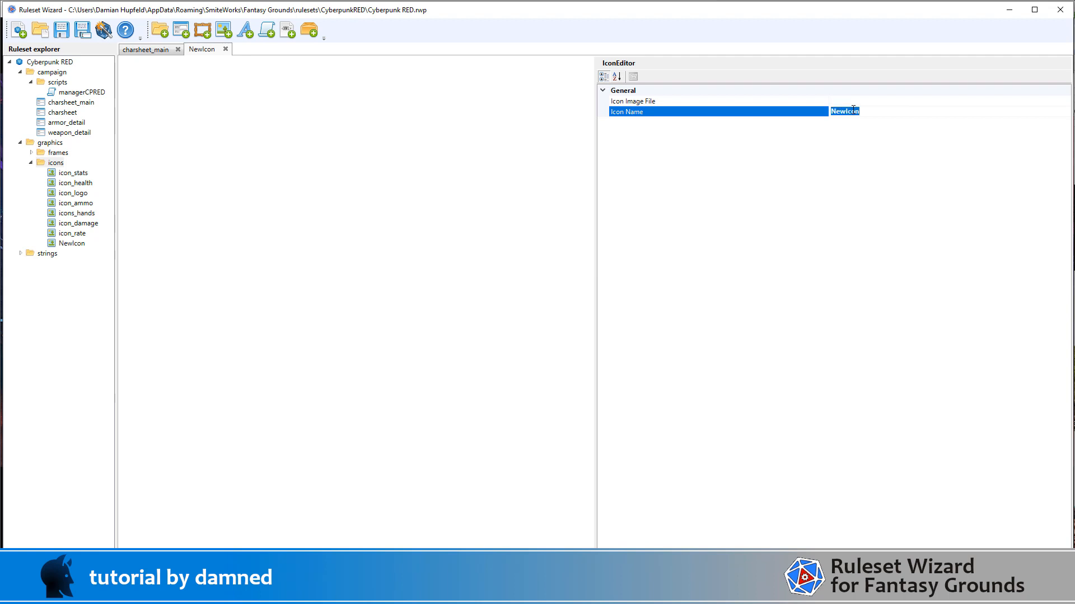
pyautogui.press('BackSpace')
# Step: Assign icon_shield.png from the graphics/frames folder as the image file of the icon_shield icon
pyautogui.click(958, 103)
pyautogui.click(1064, 101)
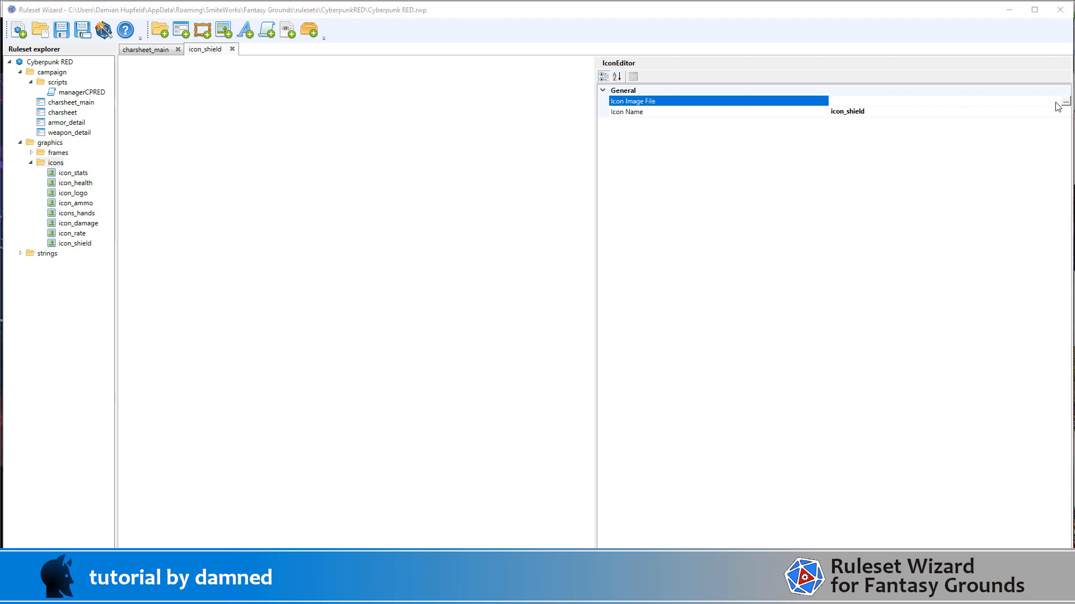
pyautogui.click(132, 103)
pyautogui.doubleClick(132, 103)
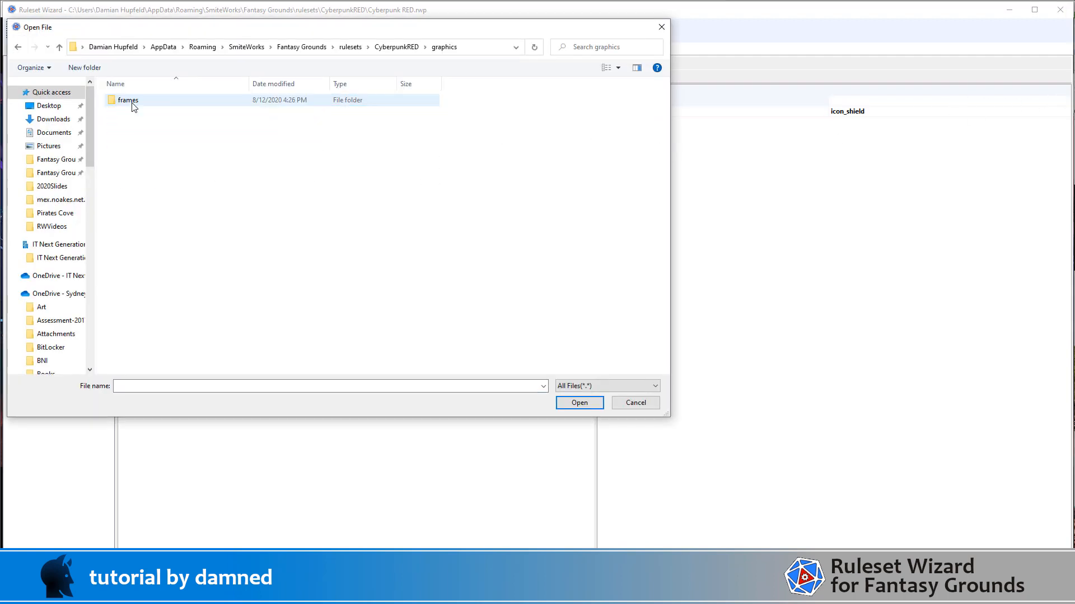
pyautogui.doubleClick(131, 102)
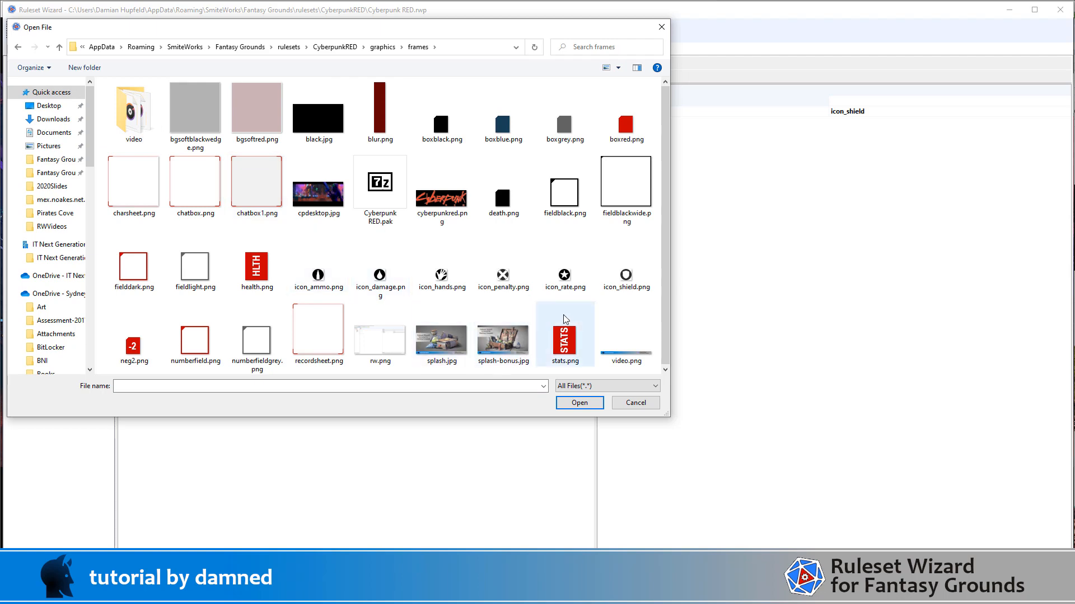
pyautogui.doubleClick(626, 271)
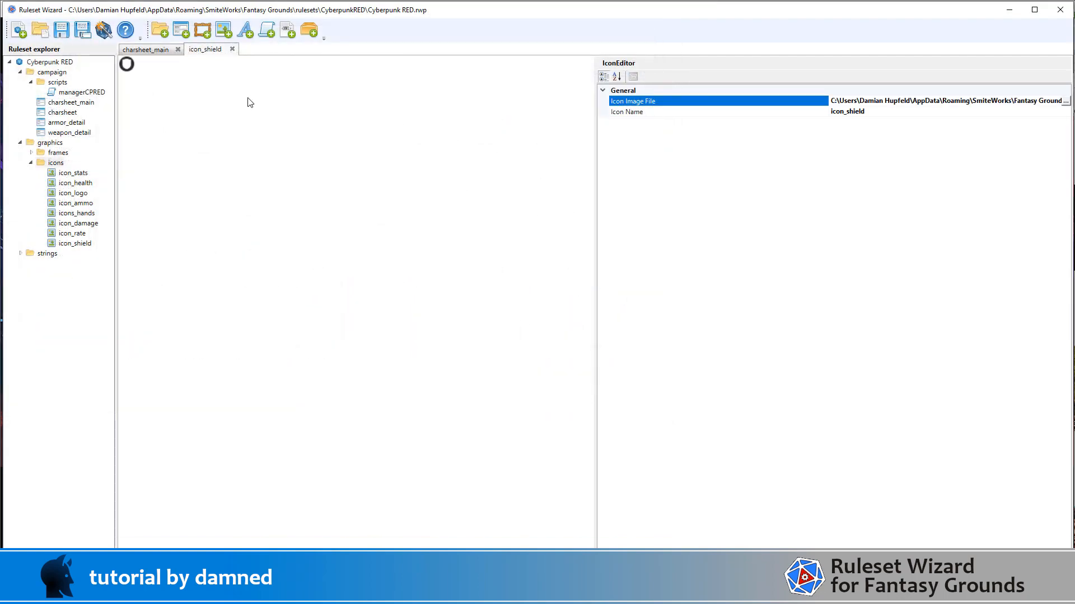
# Step: Add another icon to the icons folder and name it icon_penalty
pyautogui.click(55, 163)
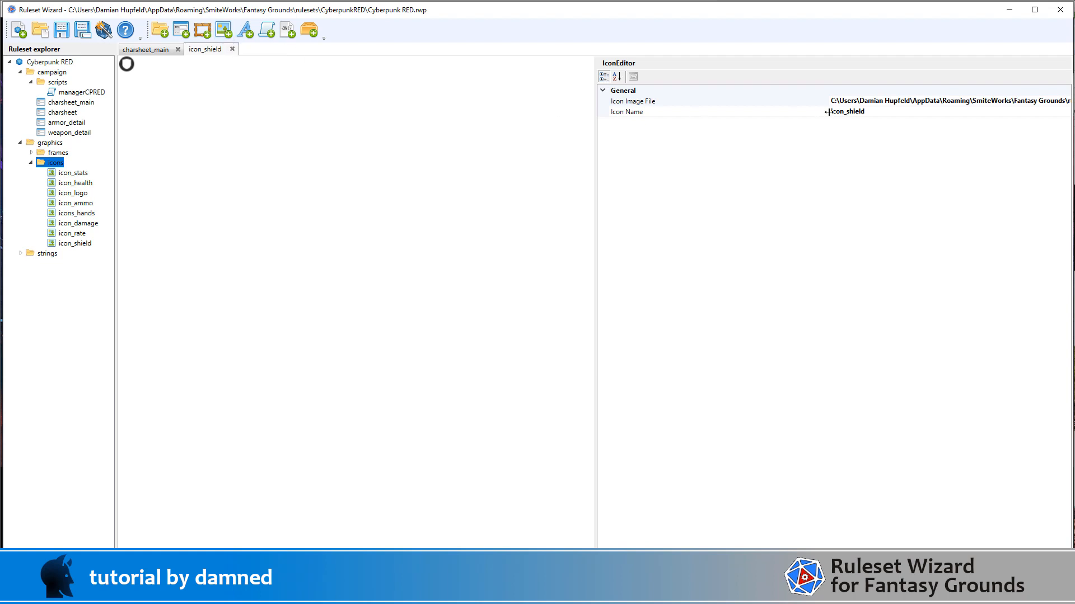
pyautogui.click(225, 35)
pyautogui.click(914, 112)
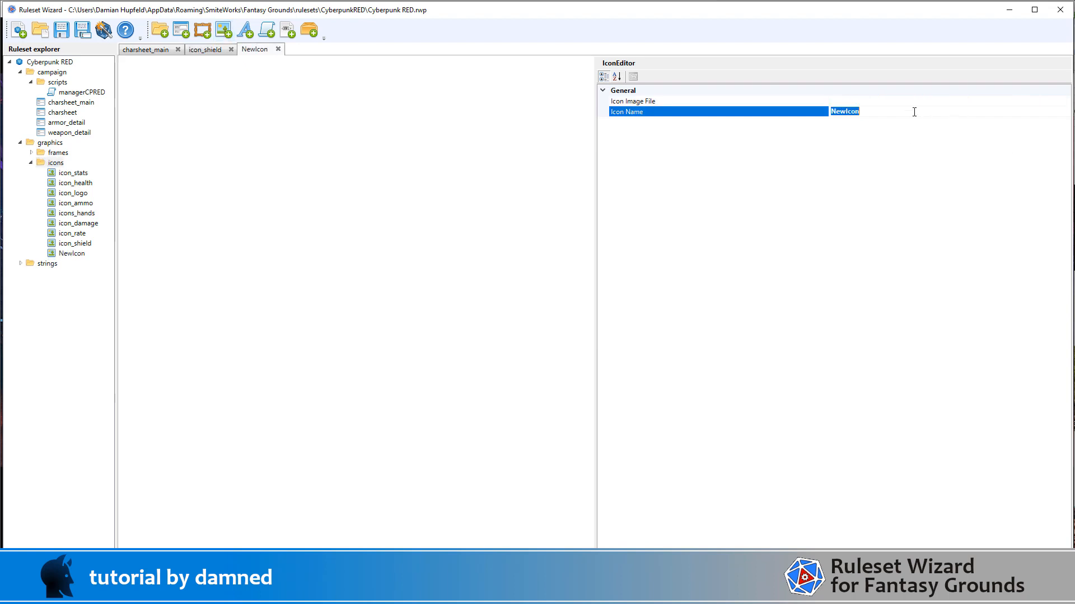
pyautogui.write('icon_penalty')
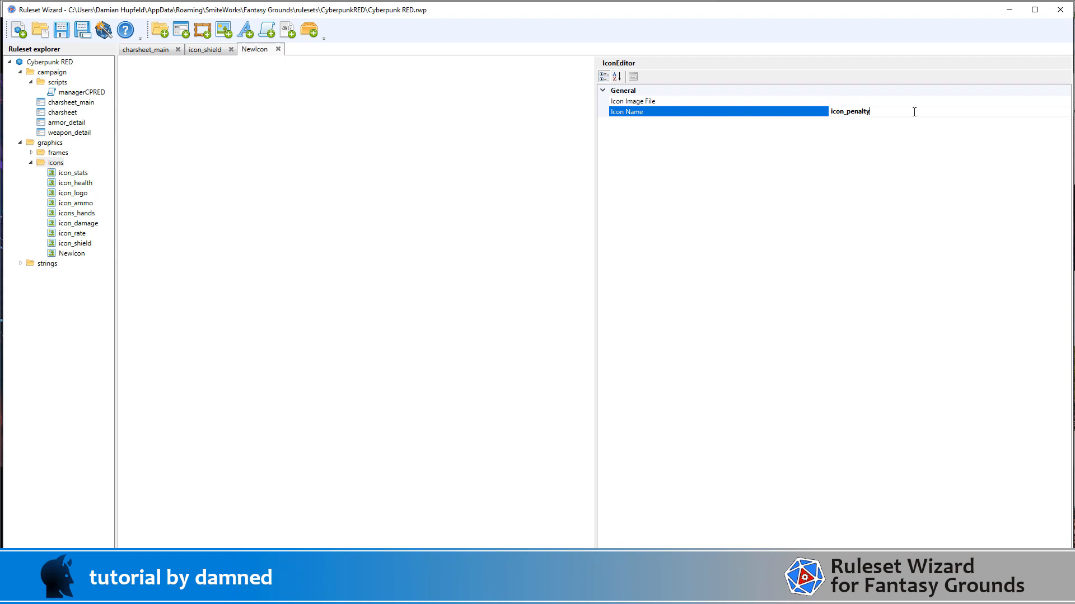
# Step: Assign icon_penalty.png from the graphics/frames folder as the image file of the icon_penalty icon
pyautogui.click(973, 102)
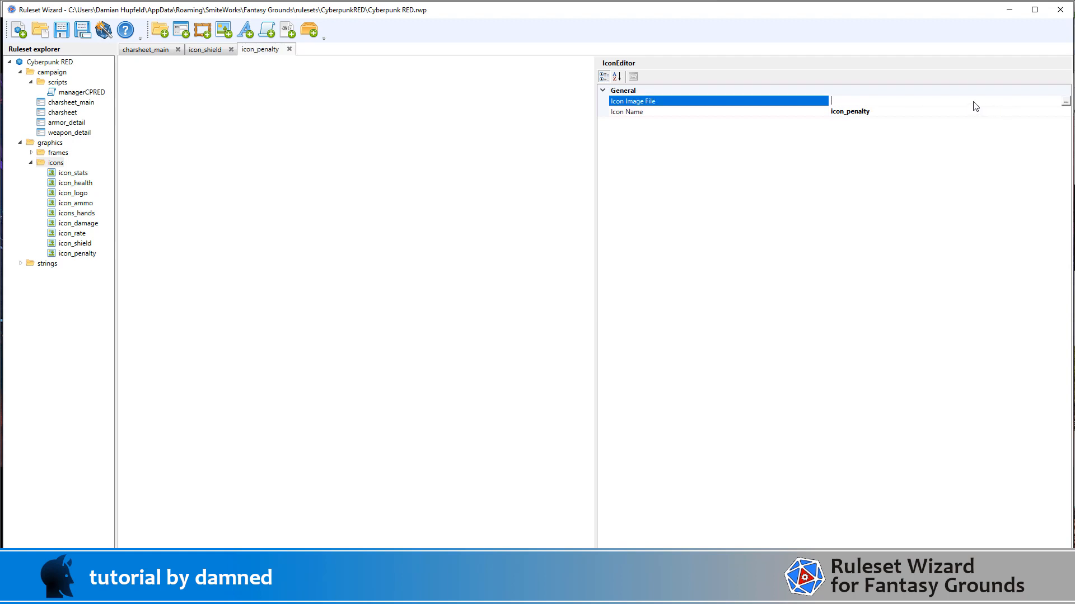
pyautogui.click(1065, 103)
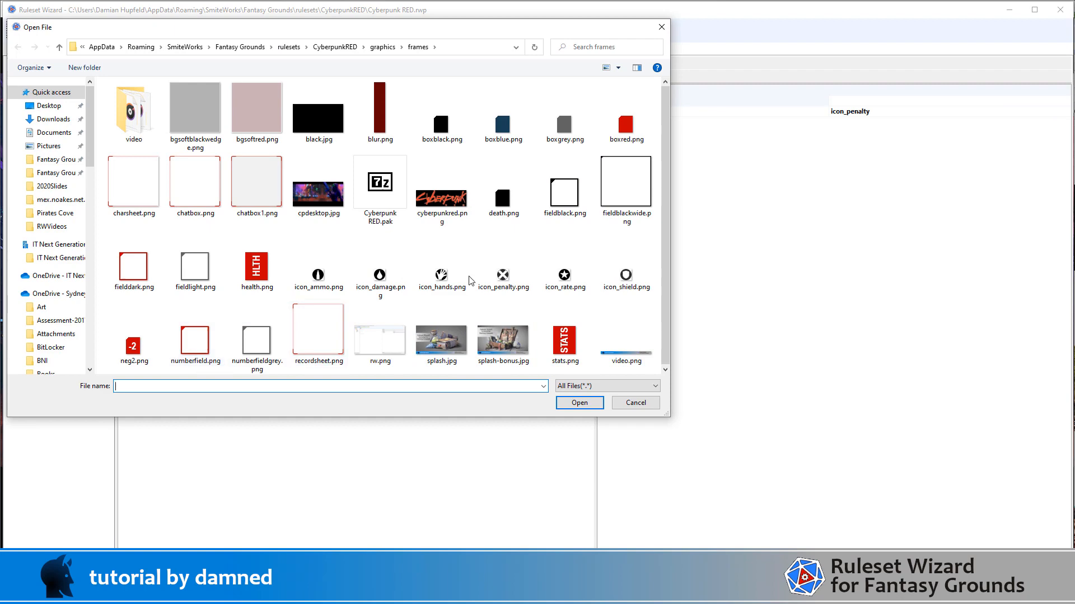
pyautogui.doubleClick(503, 275)
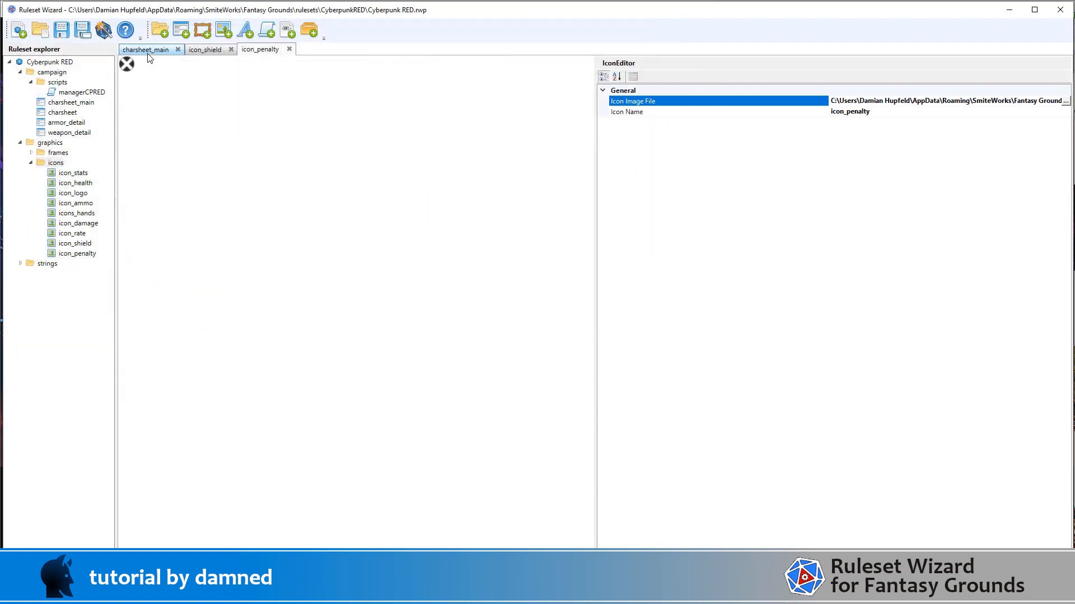
# Step: Close the charsheet_main, icon_shield and icon_penalty editors, and reopen charsheet_main from the campaign folder
pyautogui.click(172, 51)
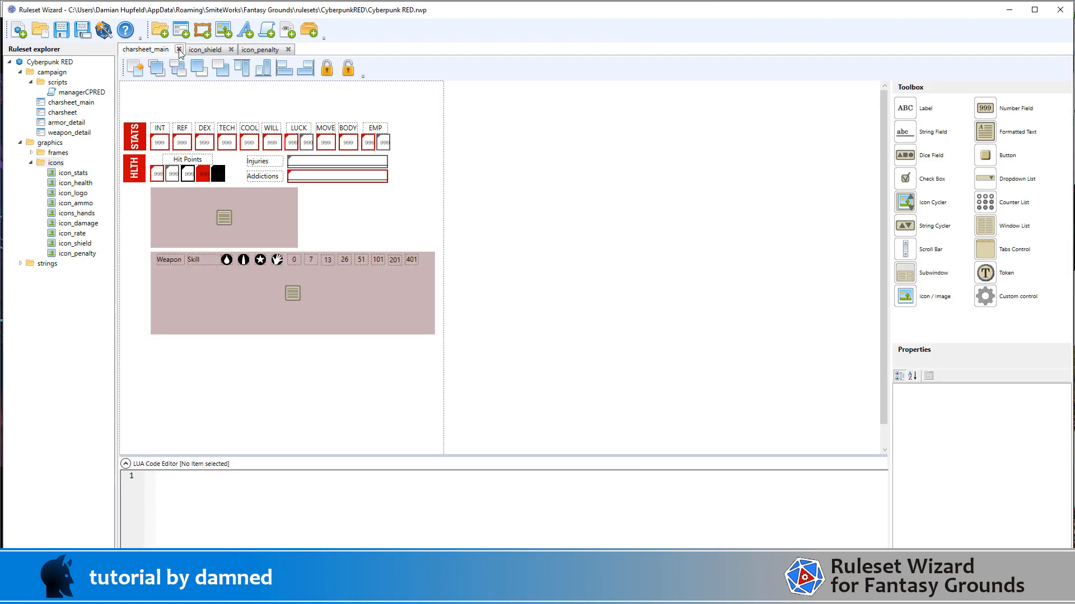
pyautogui.click(179, 49)
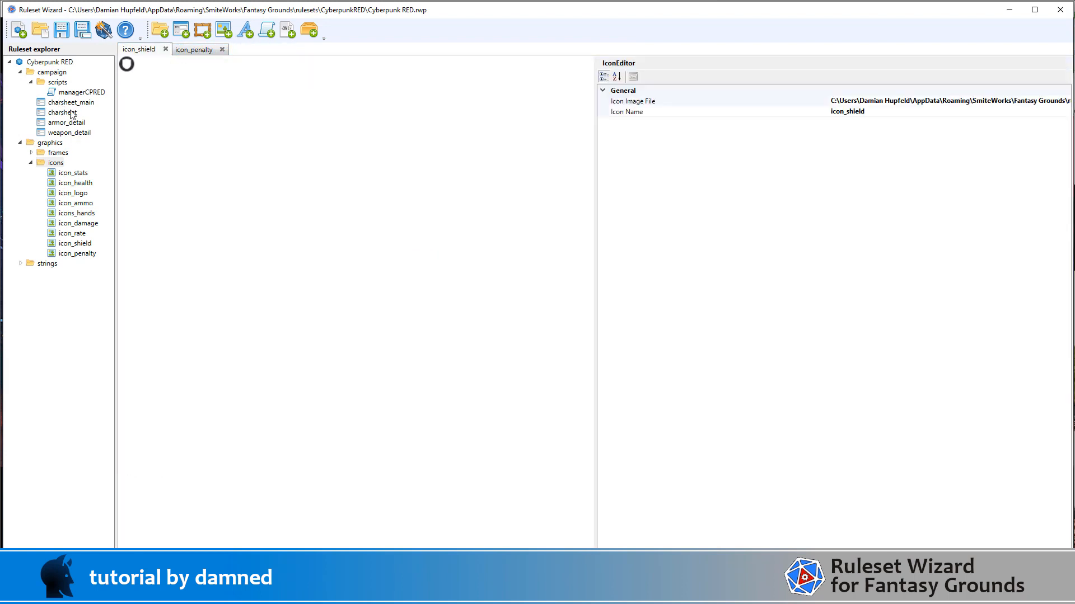
pyautogui.click(166, 50)
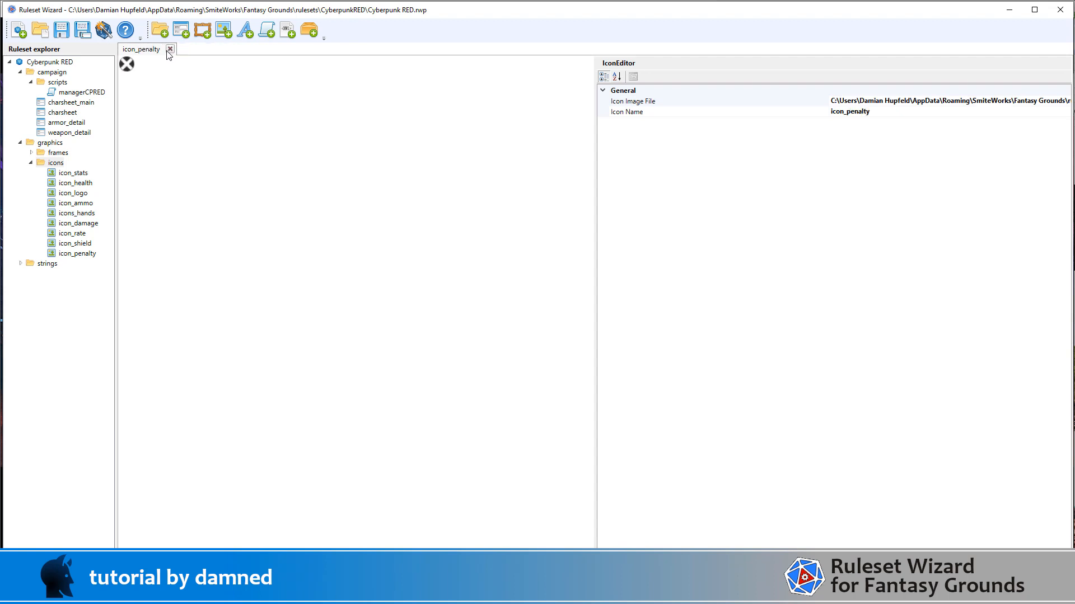
pyautogui.click(166, 51)
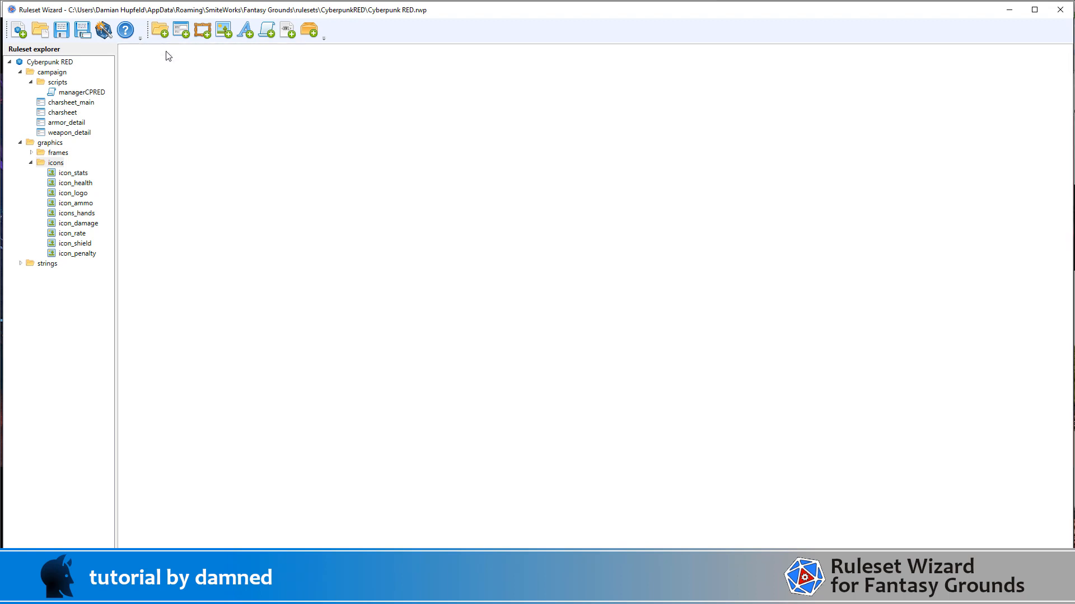
pyautogui.click(68, 104)
pyautogui.doubleClick(70, 103)
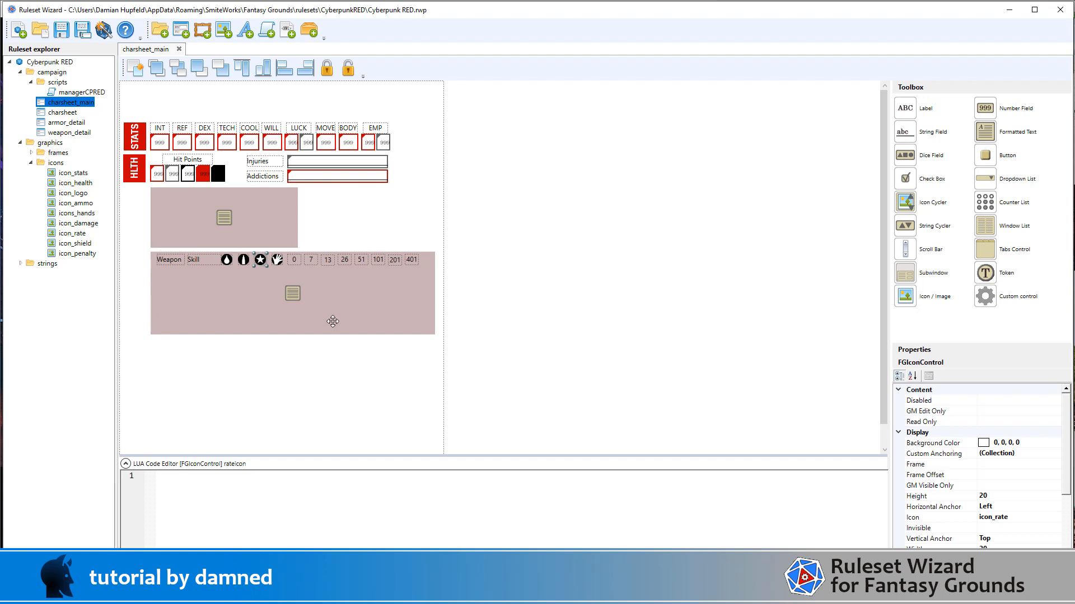
# Step: Move the weapon list and all its header labels and icons slightly down to widen the gap below the armor list
pyautogui.moveTo(559, 363); pyautogui.dragTo(201, 301)
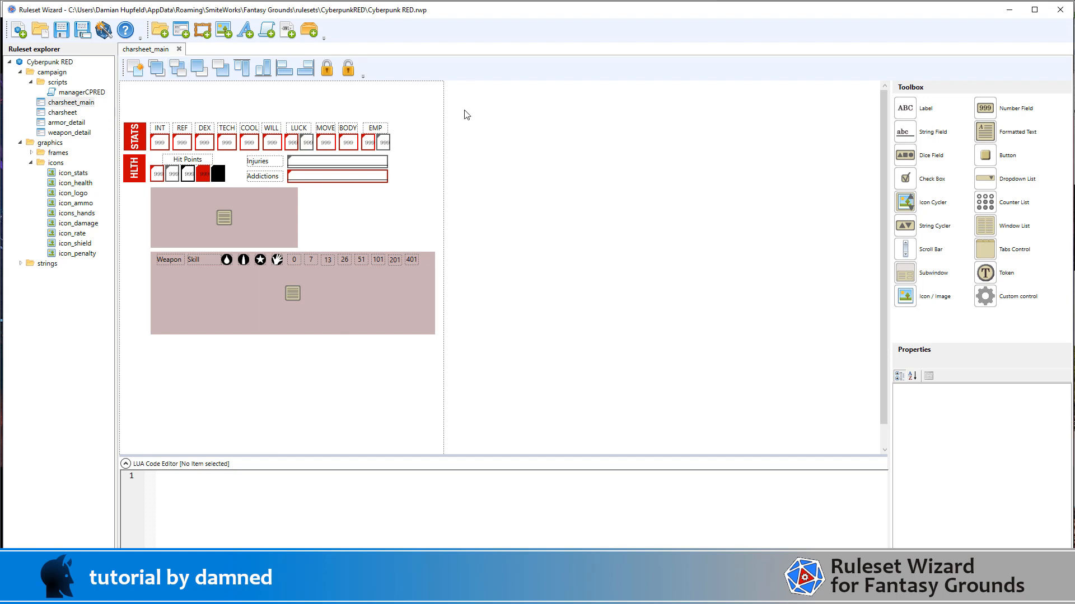
pyautogui.moveTo(556, 355); pyautogui.dragTo(139, 249)
pyautogui.press('Down')
pyautogui.press('Down')
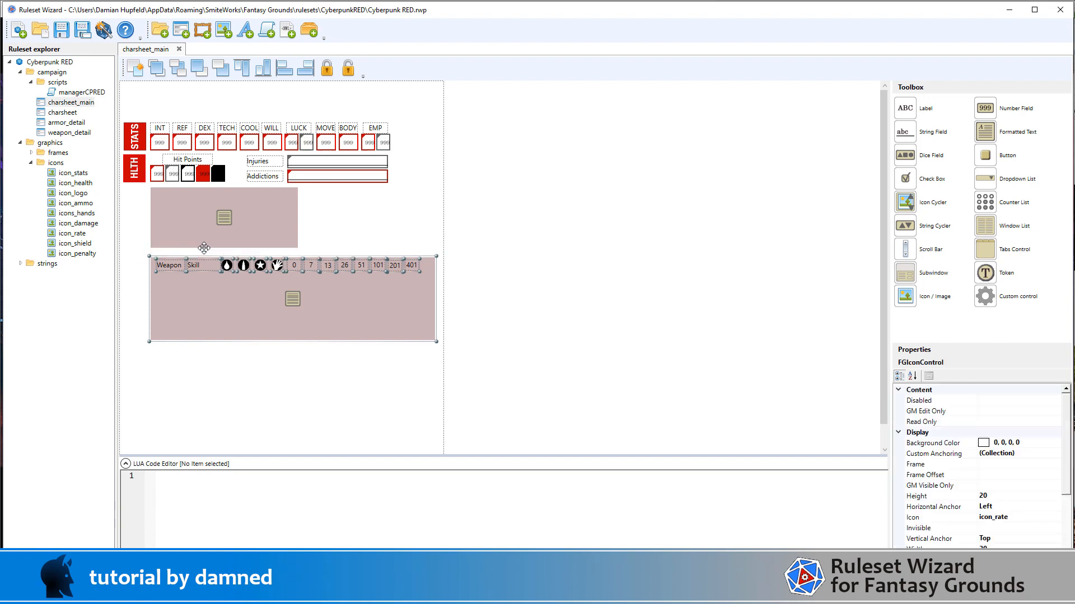
pyautogui.click(512, 250)
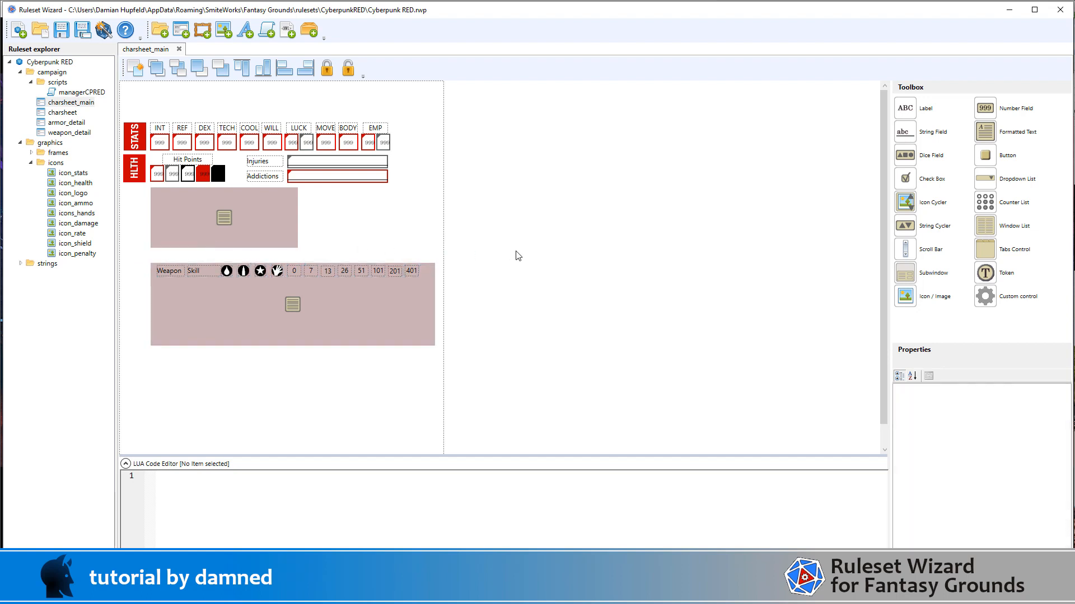
# Step: Set the height of the armor window list to 130
pyautogui.click(283, 211)
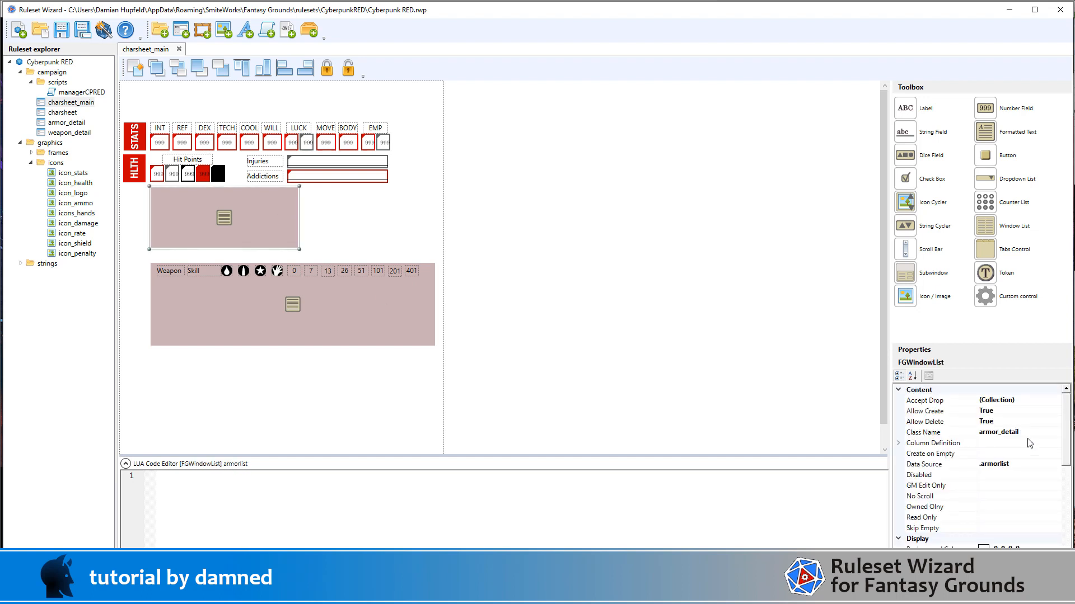
pyautogui.scroll(-3, 1030, 448)
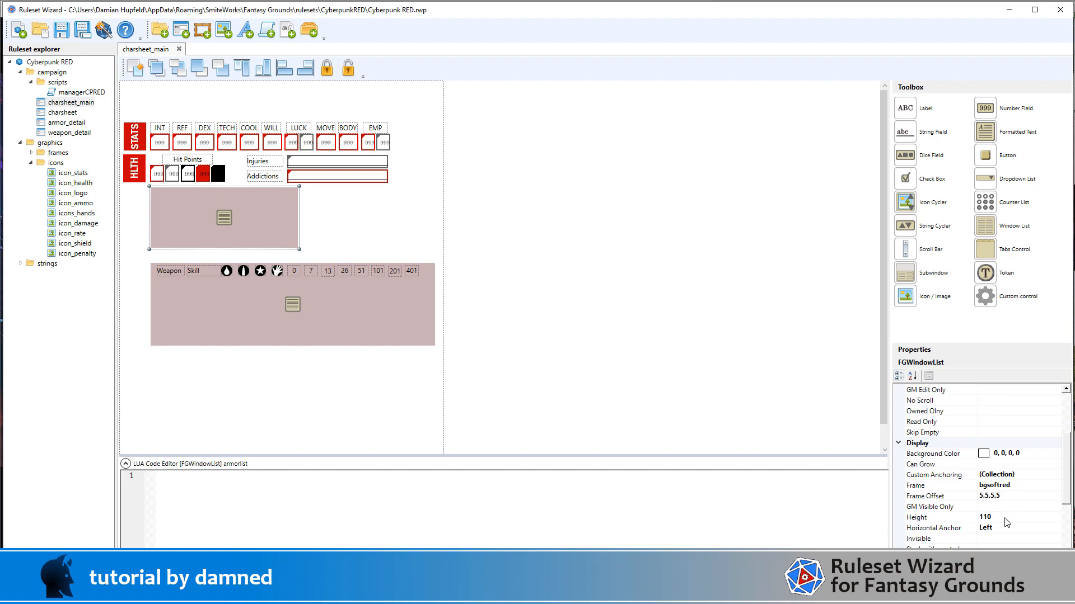
pyautogui.click(1005, 517)
pyautogui.write('130')
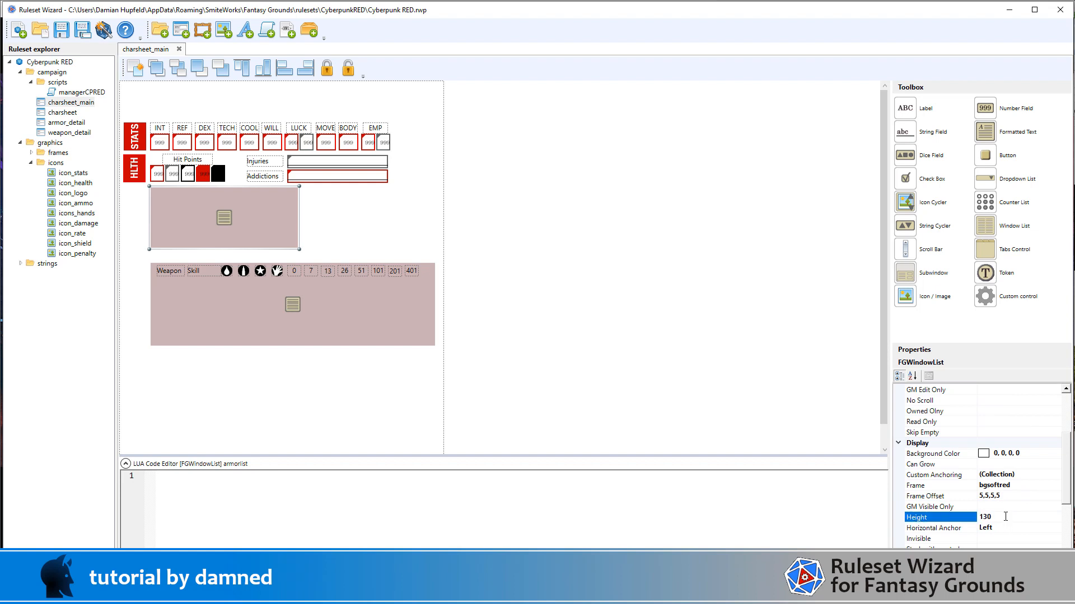
pyautogui.press('Return')
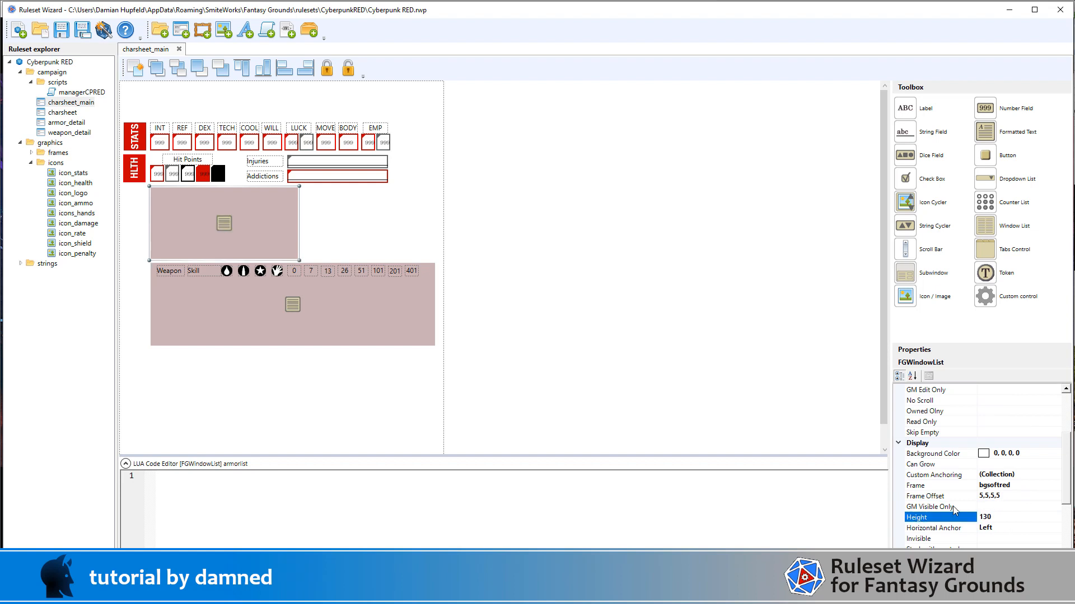
# Step: Change the second value of the armor list's frame offset to 28
pyautogui.click(989, 497)
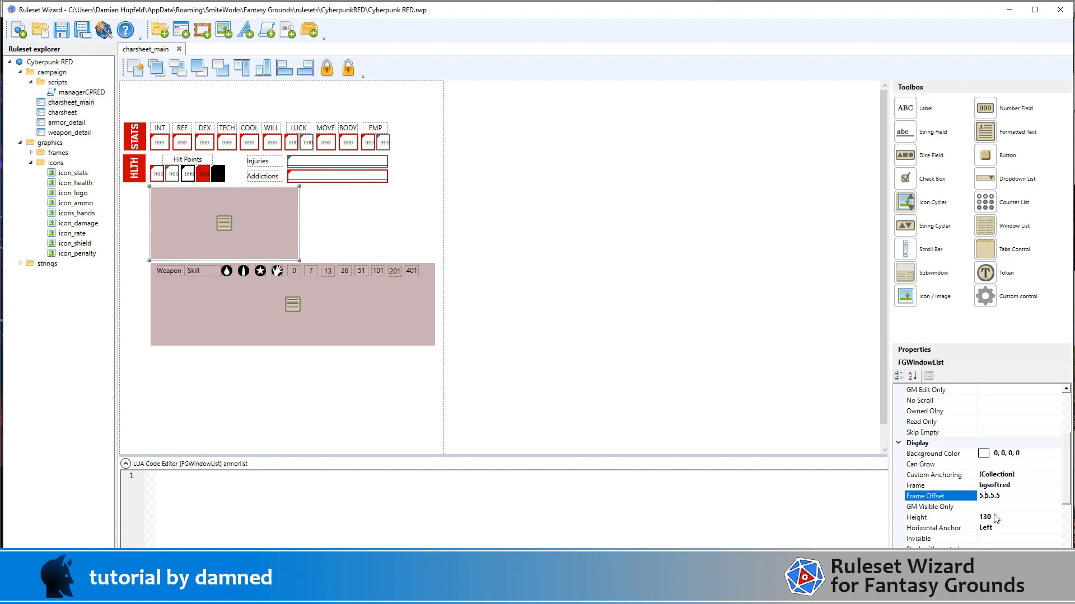
pyautogui.write('23')
pyautogui.press('BackSpace')
pyautogui.write('8')
pyautogui.click(598, 308)
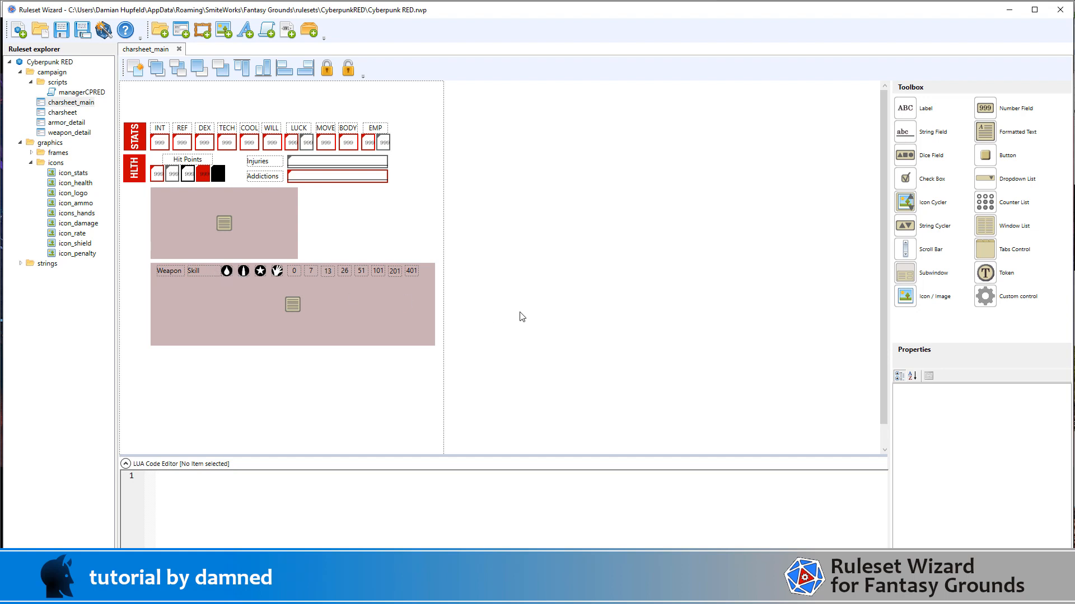
# Step: Duplicate the Weapon and Skill header labels together with the damage and ammo icons of the weapon list
pyautogui.scroll(-1, 521, 316)
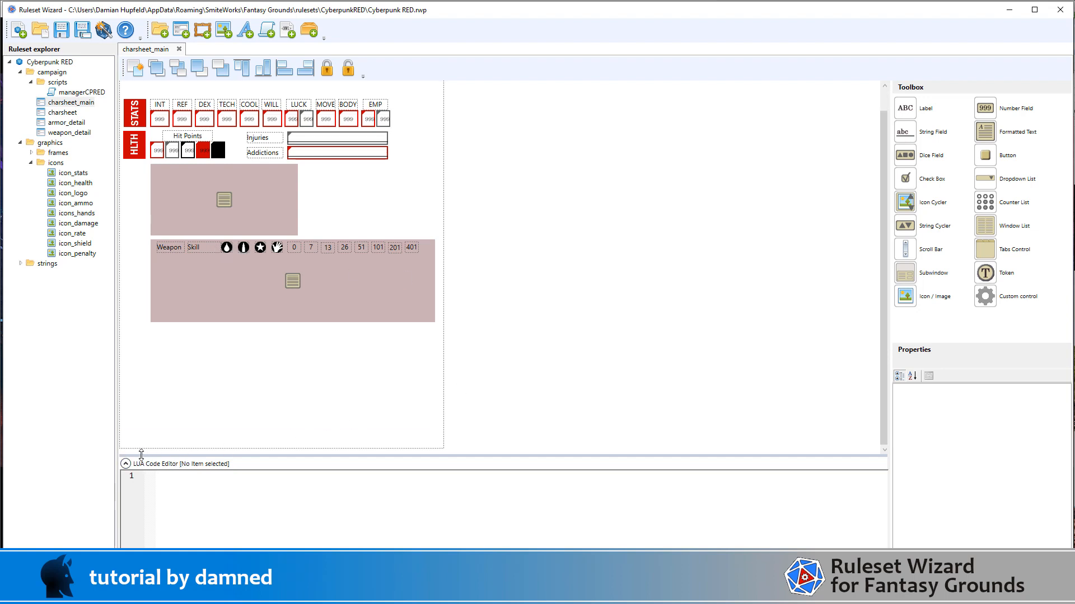
pyautogui.moveTo(140, 452); pyautogui.dragTo(263, 232)
pyautogui.click(136, 69)
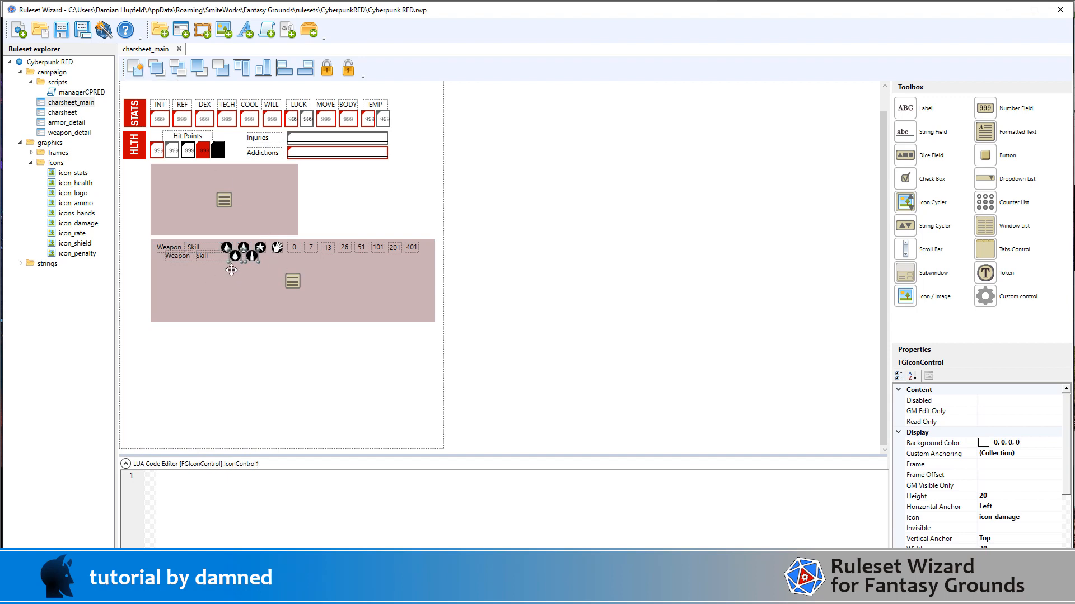
# Step: Select the duplicated Weapon and Skill labels with both copied icons and shift them left to line up under the originals
pyautogui.click(202, 257)
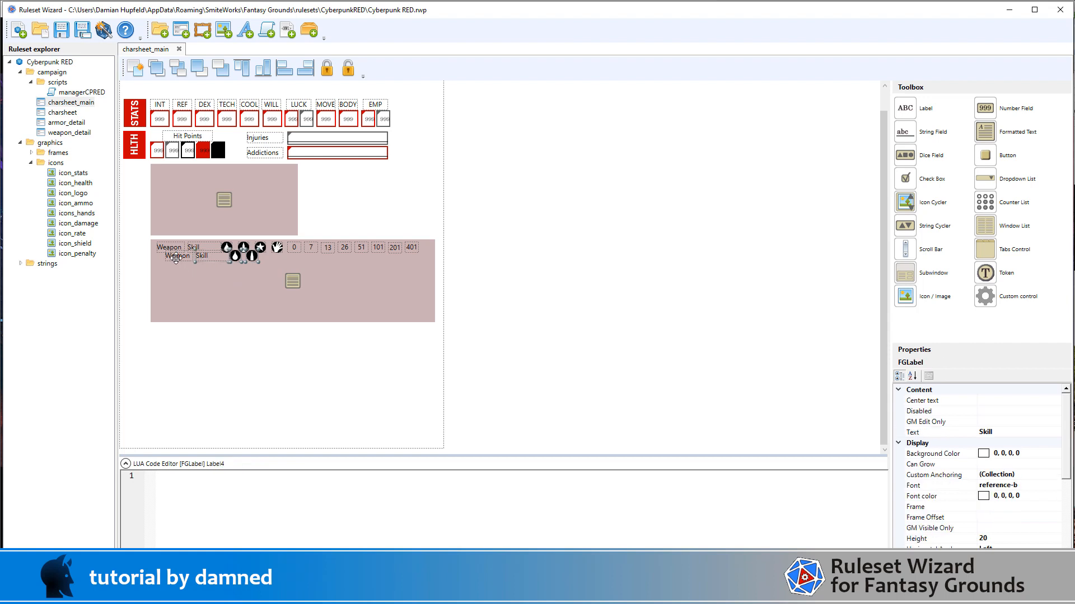
pyautogui.click(176, 258)
pyautogui.click(231, 258)
pyautogui.moveTo(231, 260); pyautogui.dragTo(232, 261)
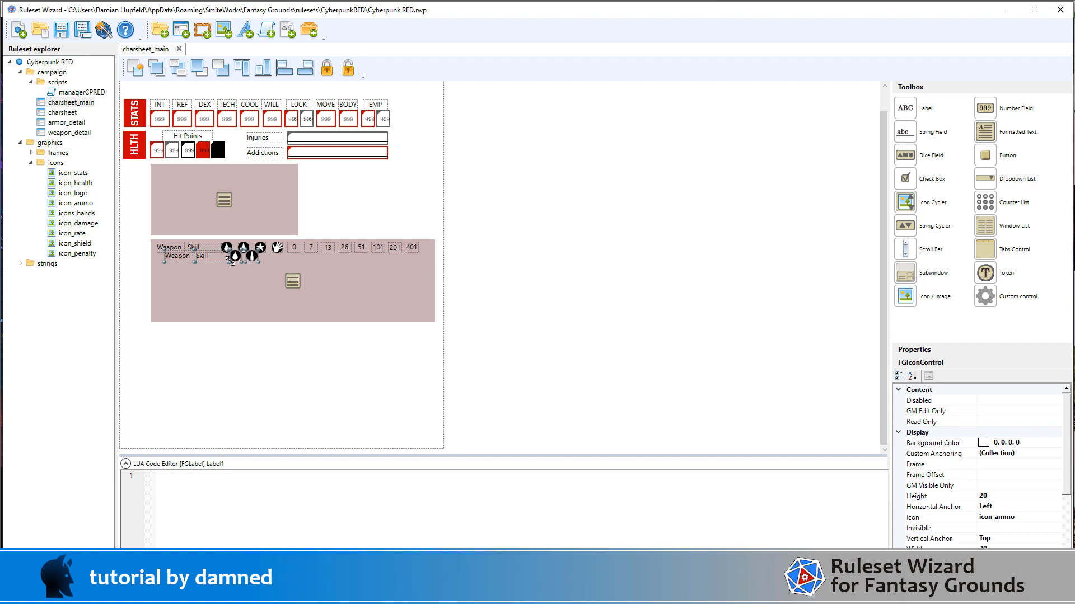
pyautogui.press('Left')
pyautogui.press('Left')
pyautogui.press('Left')
pyautogui.press('Left')
pyautogui.press('Left')
pyautogui.press('Left')
pyautogui.press('Left')
pyautogui.press('Left')
pyautogui.press('Left')
pyautogui.press('Left')
pyautogui.press('Left')
pyautogui.press('Left')
pyautogui.press('Left')
pyautogui.press('Left')
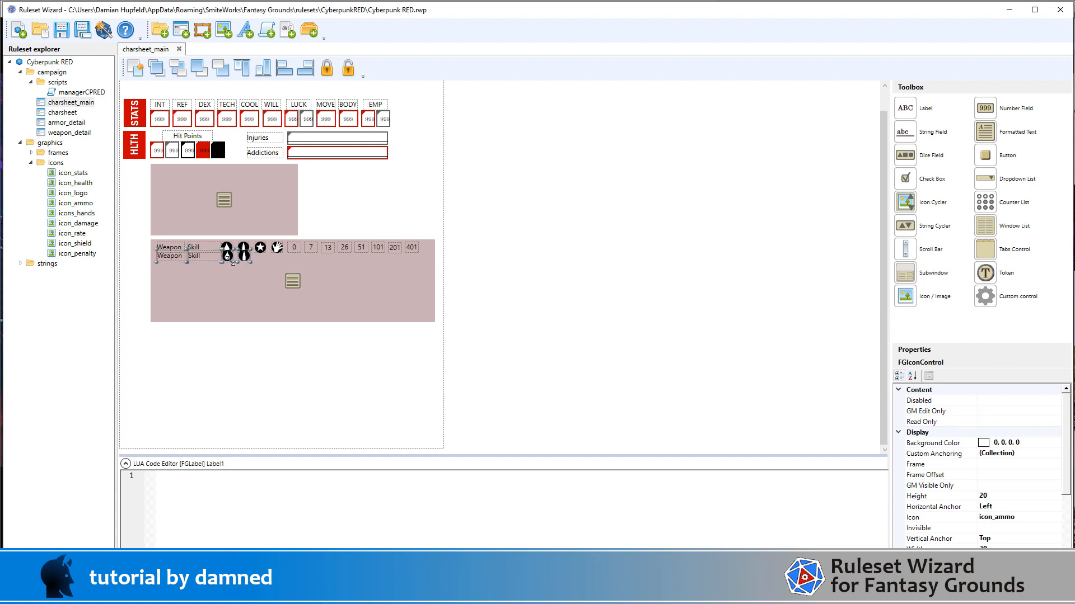
# Step: Move the duplicated labels and icons up to the top edge of the armor list
pyautogui.press('Up')
pyautogui.press('Up')
pyautogui.press('Up')
pyautogui.press('Up')
pyautogui.press('Up')
pyautogui.press('Up')
pyautogui.press('Up')
pyautogui.press('Up')
pyautogui.press('Up')
pyautogui.press('Up')
pyautogui.press('Up')
pyautogui.press('Up')
pyautogui.press('Up')
pyautogui.press('Up')
pyautogui.press('Up')
pyautogui.press('Up')
pyautogui.press('Up')
pyautogui.press('Up')
pyautogui.press('Up')
pyautogui.press('Up')
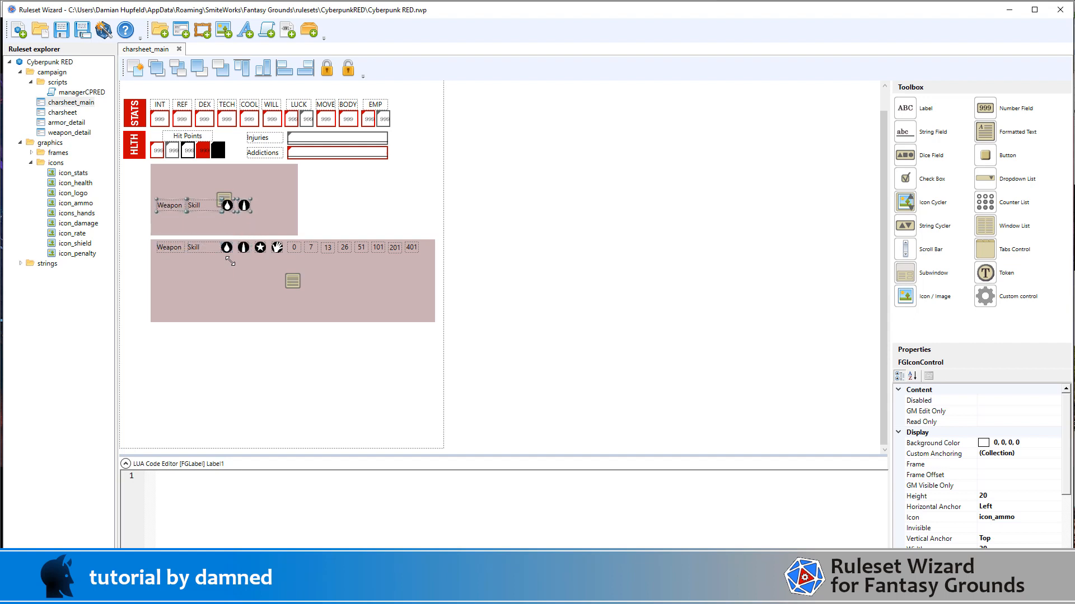
pyautogui.press('Up')
pyautogui.press('Up')
pyautogui.press('Up')
pyautogui.press('Up')
pyautogui.press('Up')
pyautogui.press('Up')
pyautogui.press('Up')
pyautogui.press('Up')
pyautogui.press('Up')
pyautogui.press('Up')
pyautogui.press('Up')
pyautogui.press('Up')
pyautogui.press('Up')
pyautogui.press('Up')
pyautogui.press('Up')
pyautogui.press('Up')
pyautogui.press('Up')
pyautogui.press('Up')
pyautogui.press('Up')
pyautogui.press('Up')
pyautogui.press('Up')
pyautogui.press('Up')
pyautogui.press('Up')
pyautogui.press('Up')
pyautogui.press('Up')
pyautogui.press('Up')
pyautogui.press('Up')
pyautogui.press('Up')
pyautogui.press('Up')
pyautogui.press('Up')
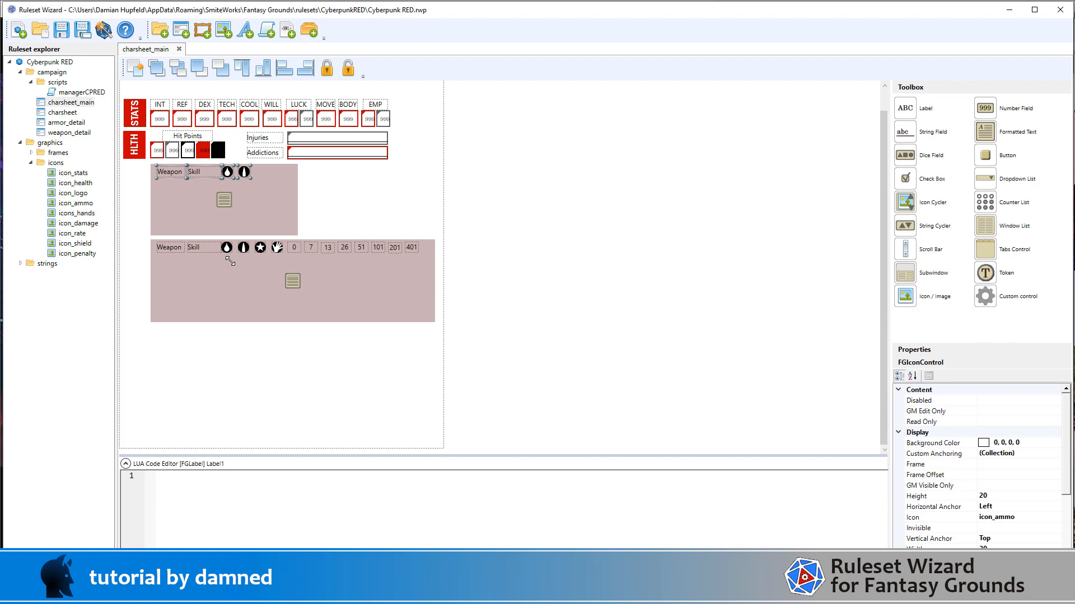
pyautogui.click(180, 408)
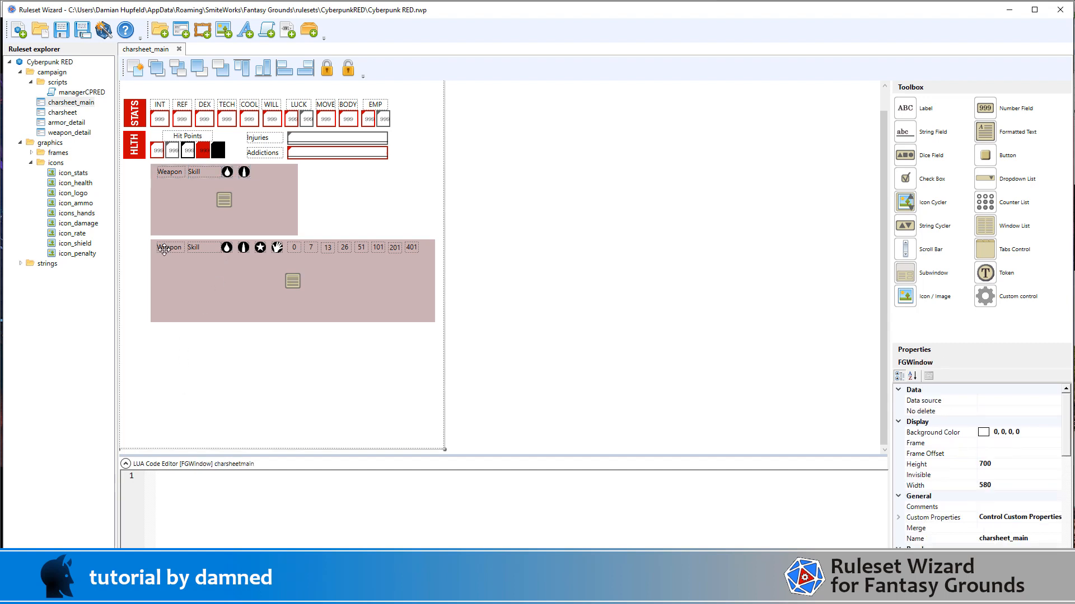
# Step: Compare the copied Weapon label's position with the original and align the whole copied header row to X position 67
pyautogui.click(164, 250)
pyautogui.scroll(-3, 1008, 465)
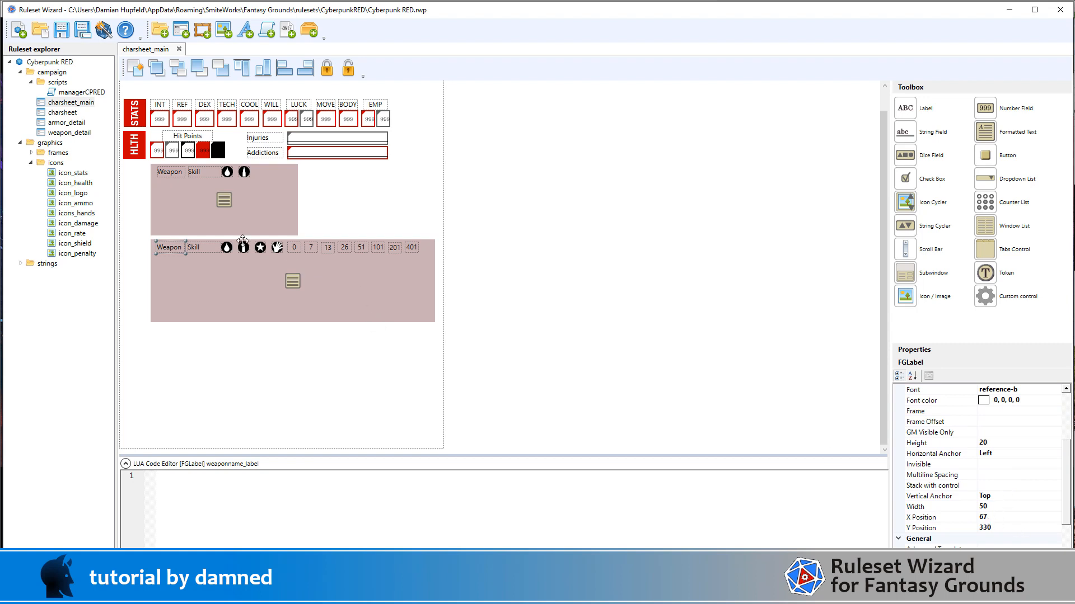
pyautogui.click(174, 174)
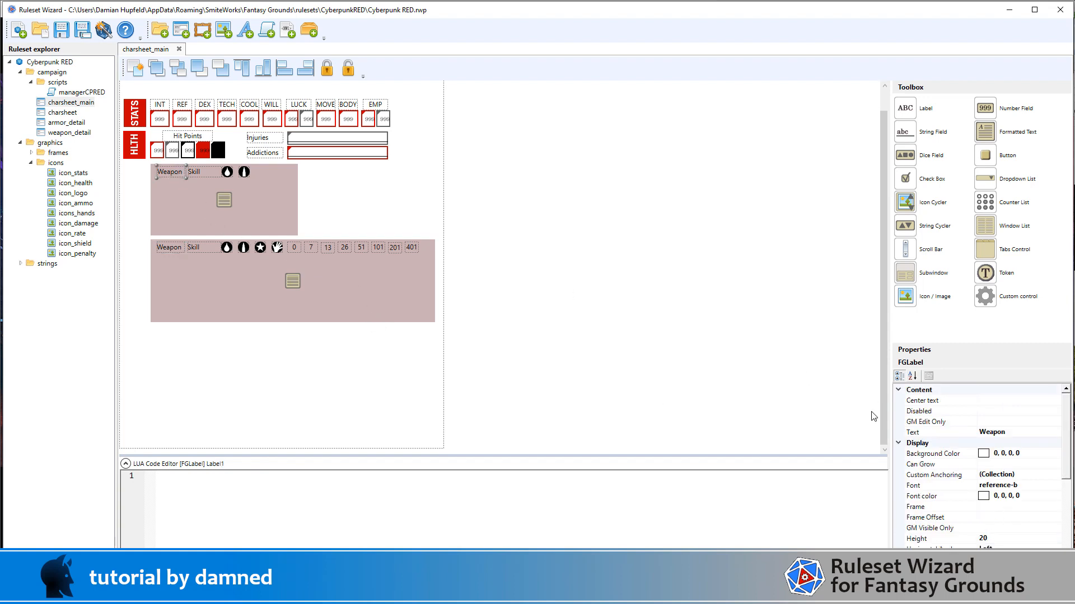
pyautogui.scroll(4, 1018, 487)
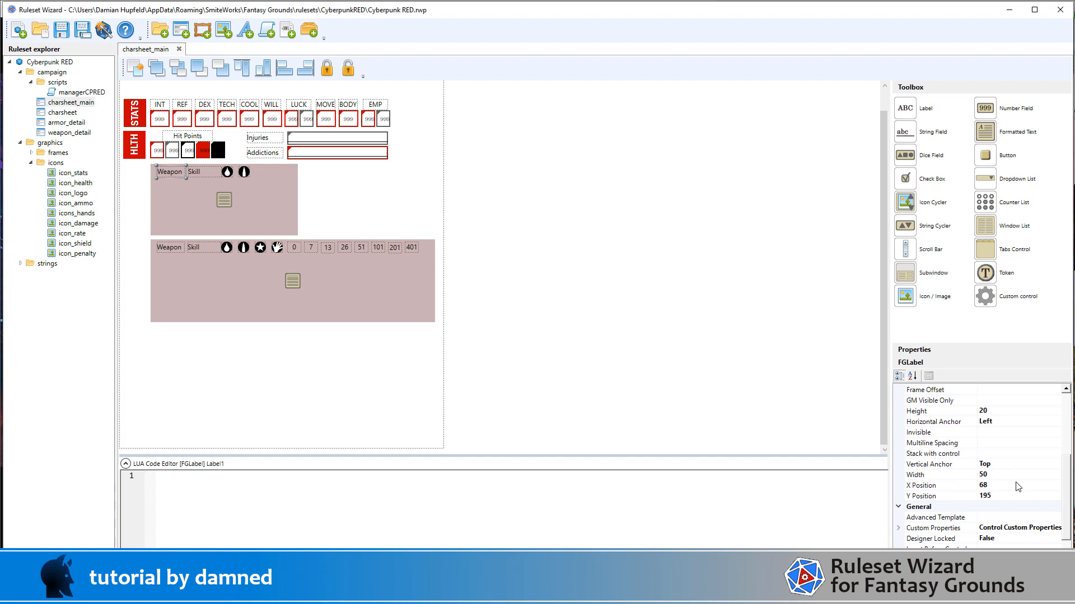
pyautogui.moveTo(529, 185); pyautogui.dragTo(151, 161)
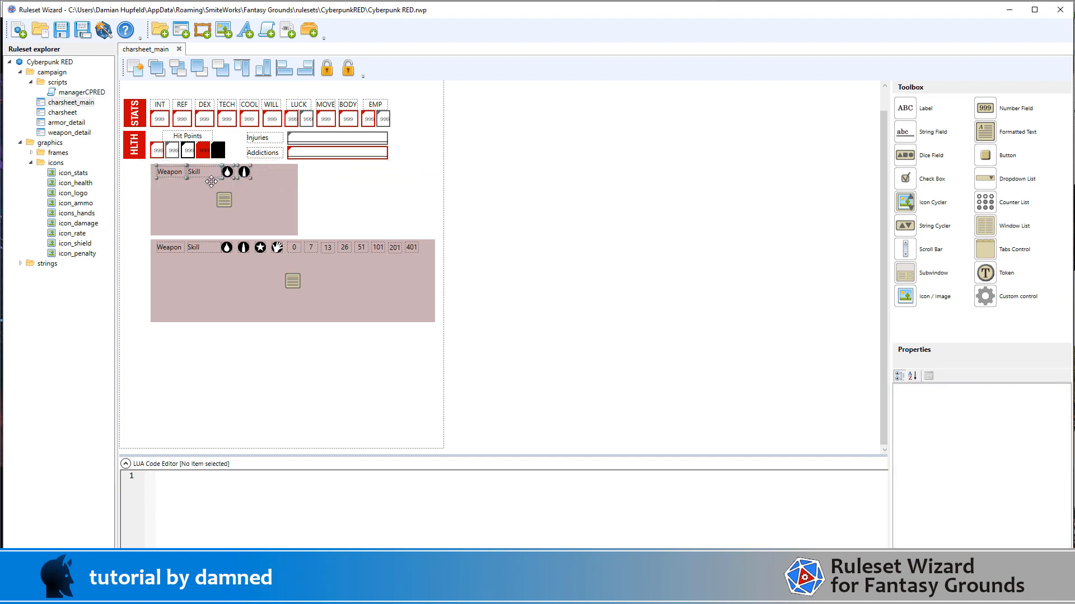
pyautogui.click(525, 220)
# Step: Move the copied damage and ammo icons right within the armor header, to X positions 236 and 266
pyautogui.moveTo(532, 192); pyautogui.dragTo(207, 162)
pyautogui.press('Right')
pyautogui.press('Right')
pyautogui.press('Right')
pyautogui.press('Right')
pyautogui.press('Right')
pyautogui.press('Right')
pyautogui.press('Right')
pyautogui.press('Right')
pyautogui.press('Right')
pyautogui.press('Right')
pyautogui.press('Right')
pyautogui.press('Right')
pyautogui.press('Right')
pyautogui.press('Right')
pyautogui.press('Right')
pyautogui.press('Right')
pyautogui.press('Right')
pyautogui.press('Right')
pyautogui.press('Right')
pyautogui.press('Right')
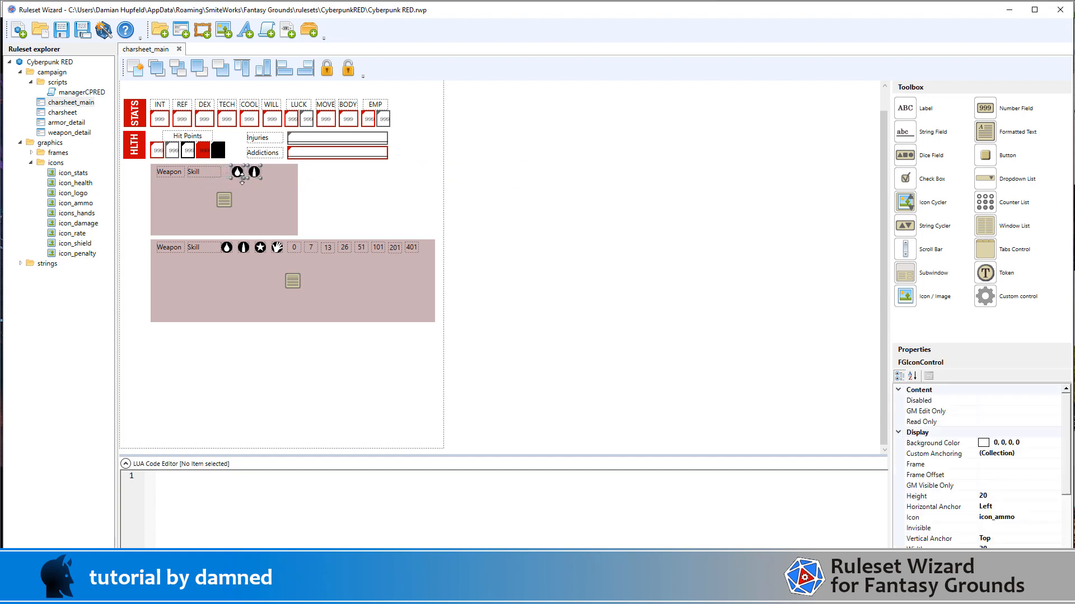
pyautogui.press('Right')
pyautogui.press('Right')
pyautogui.press('Right')
pyautogui.press('Right')
pyautogui.press('Right')
pyautogui.press('Right')
pyautogui.press('Right')
pyautogui.press('Right')
pyautogui.press('Right')
pyautogui.press('Right')
pyautogui.press('Right')
pyautogui.press('Right')
pyautogui.press('Right')
pyautogui.press('Right')
pyautogui.press('Right')
pyautogui.press('Right')
pyautogui.press('Right')
pyautogui.press('Right')
pyautogui.press('Right')
pyautogui.press('Right')
pyautogui.click(541, 190)
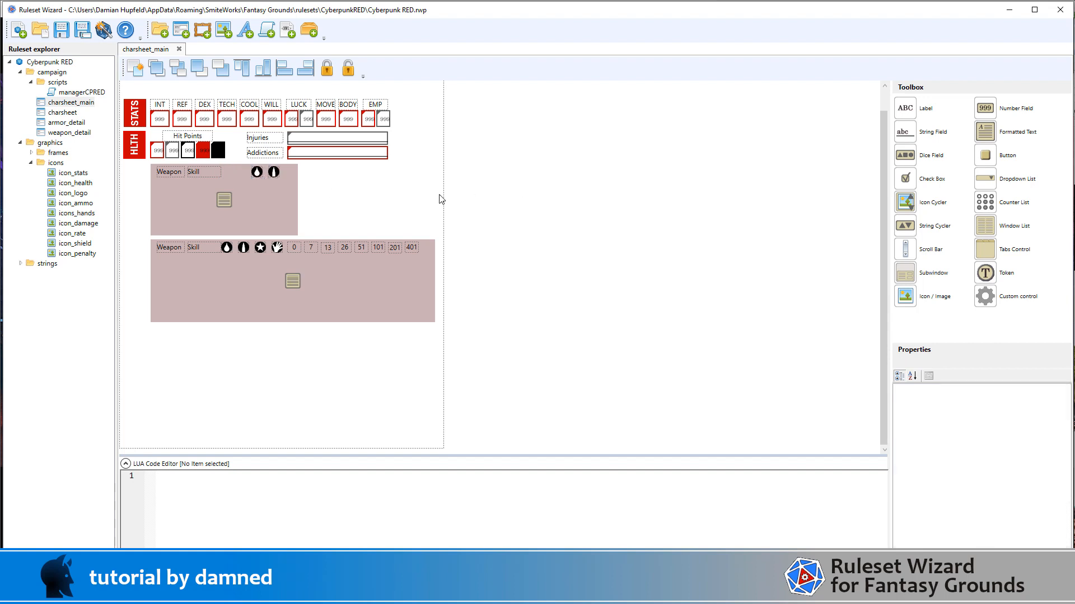
# Step: Change the text of the armor list's copied Weapon label to "Loc."
pyautogui.click(258, 174)
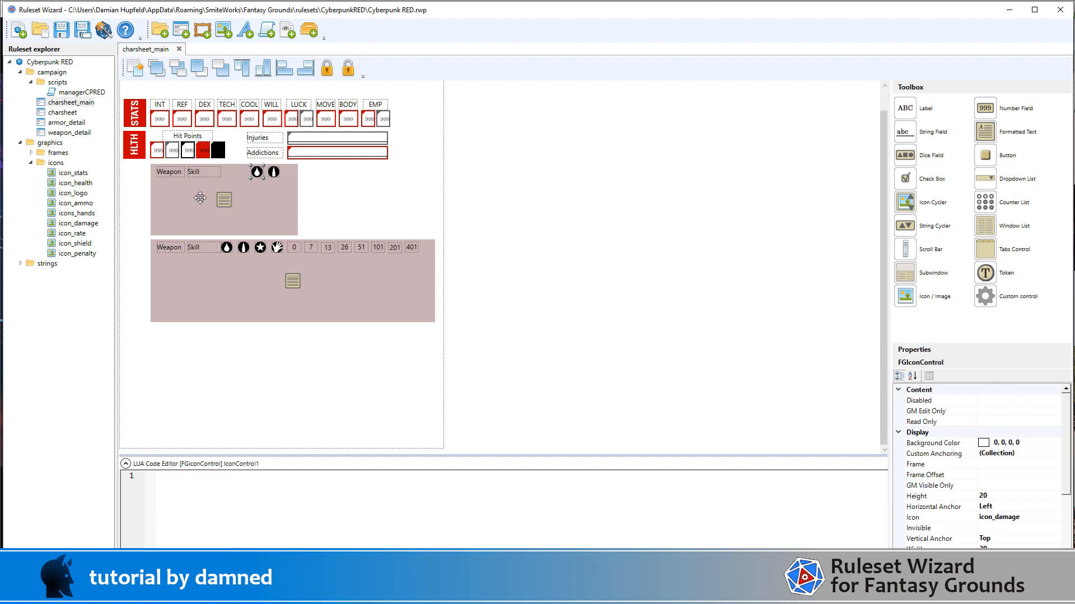
pyautogui.click(168, 173)
pyautogui.scroll(-3, 1010, 475)
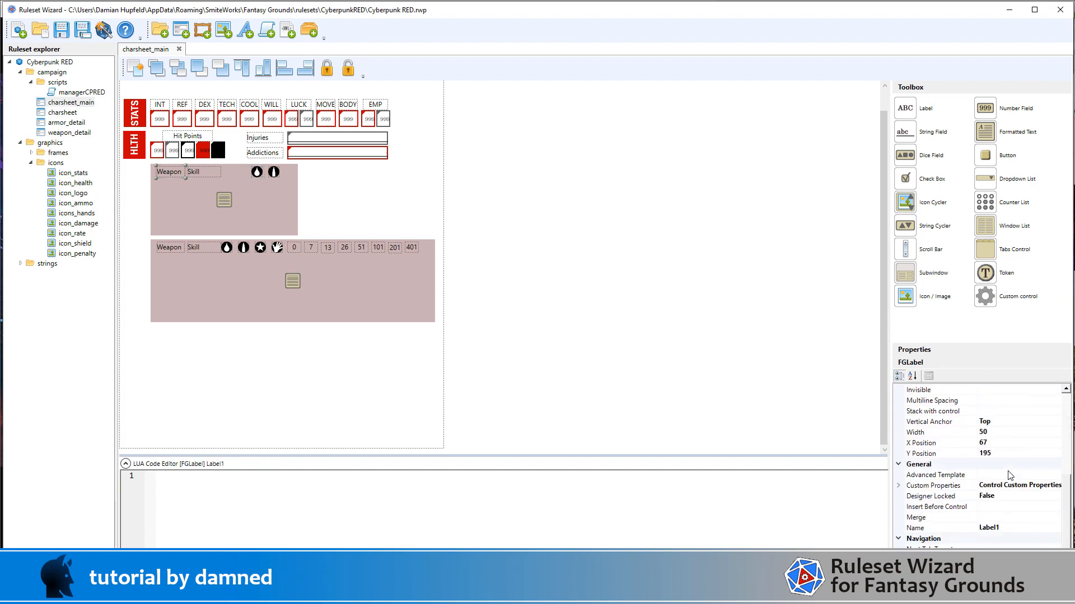
pyautogui.scroll(5, 1023, 473)
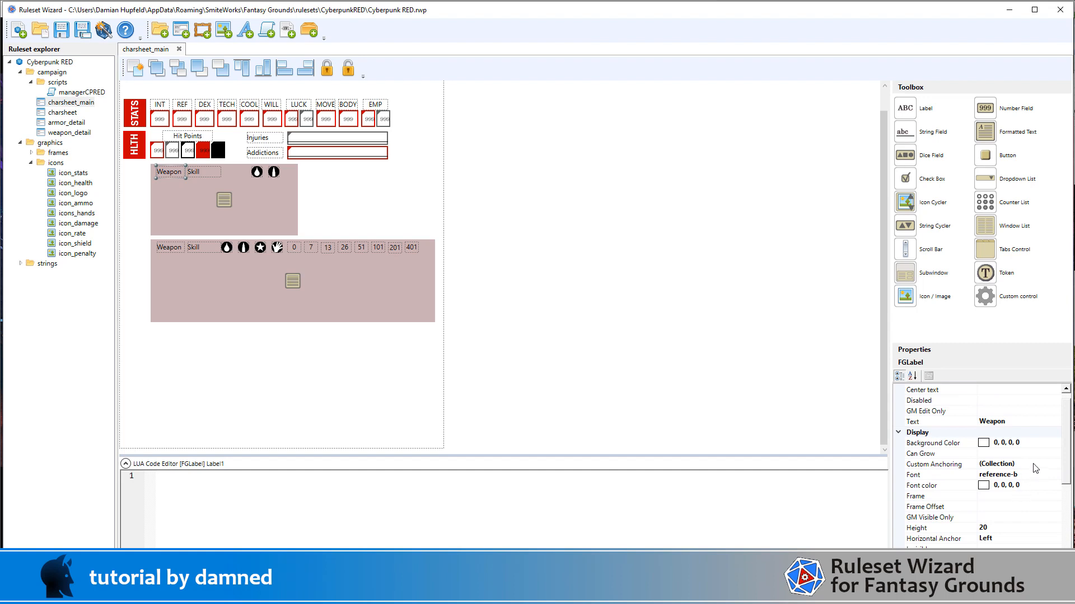
pyautogui.click(1017, 424)
pyautogui.write('Loc.')
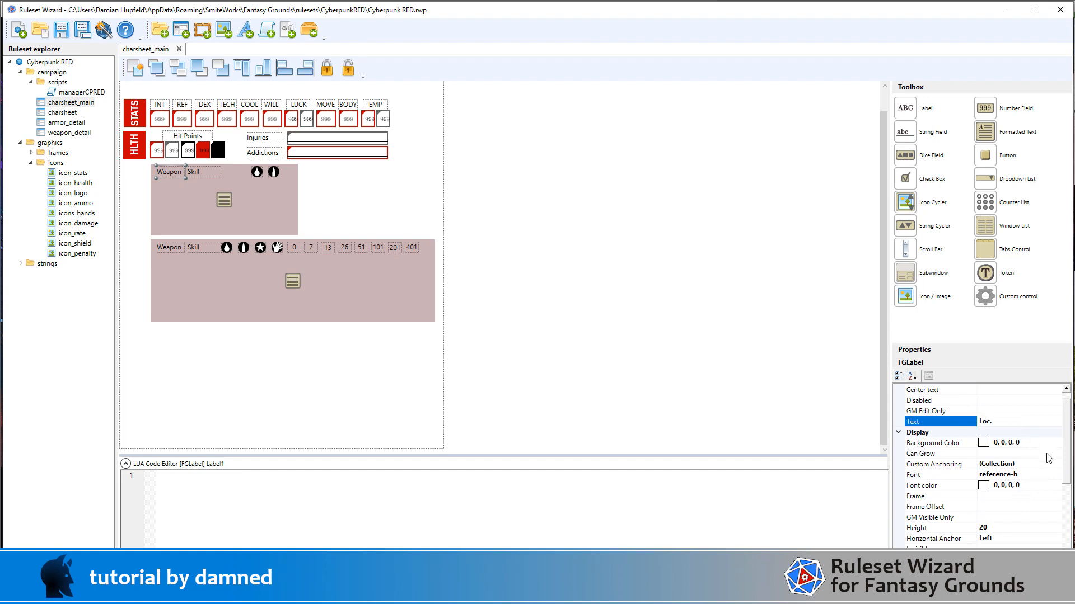
pyautogui.press('Return')
pyautogui.scroll(-4, 1036, 475)
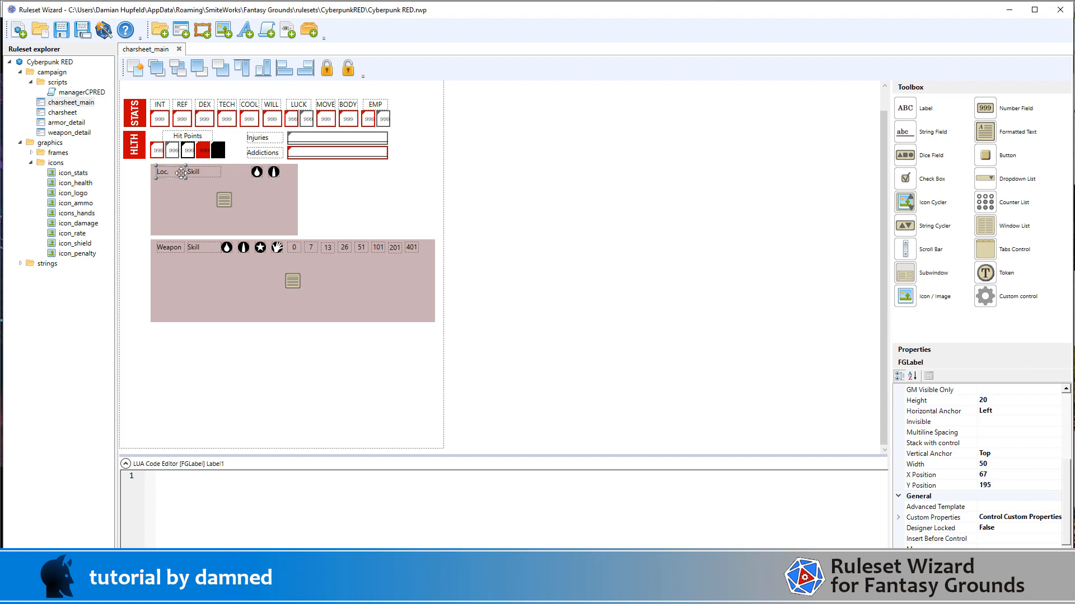
# Step: Change the copied Skill label's text to "Armor" and name the control armordesc_label
pyautogui.click(201, 171)
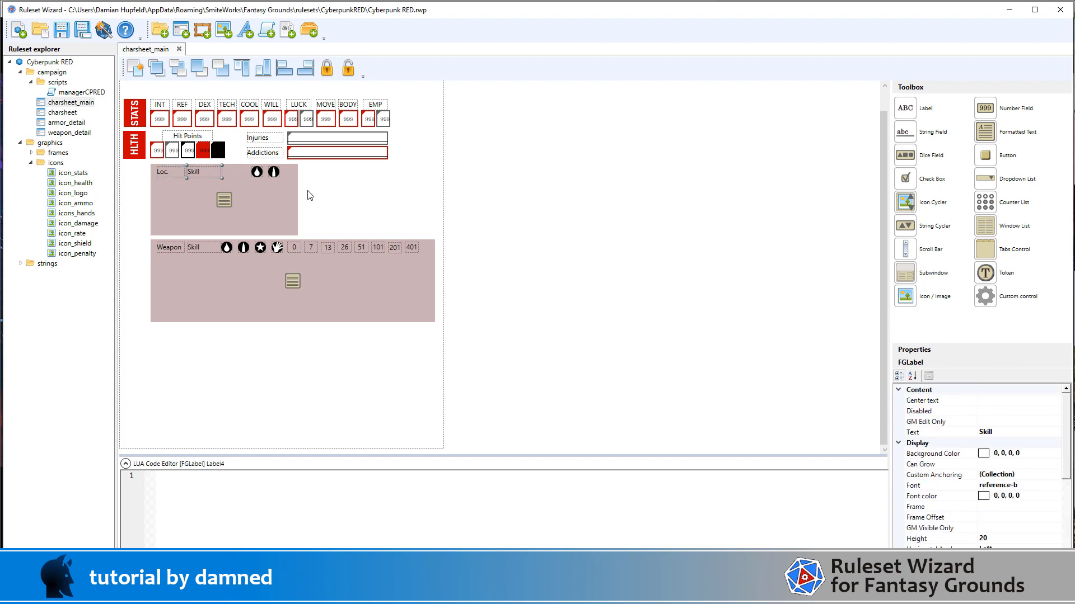
pyautogui.click(1018, 430)
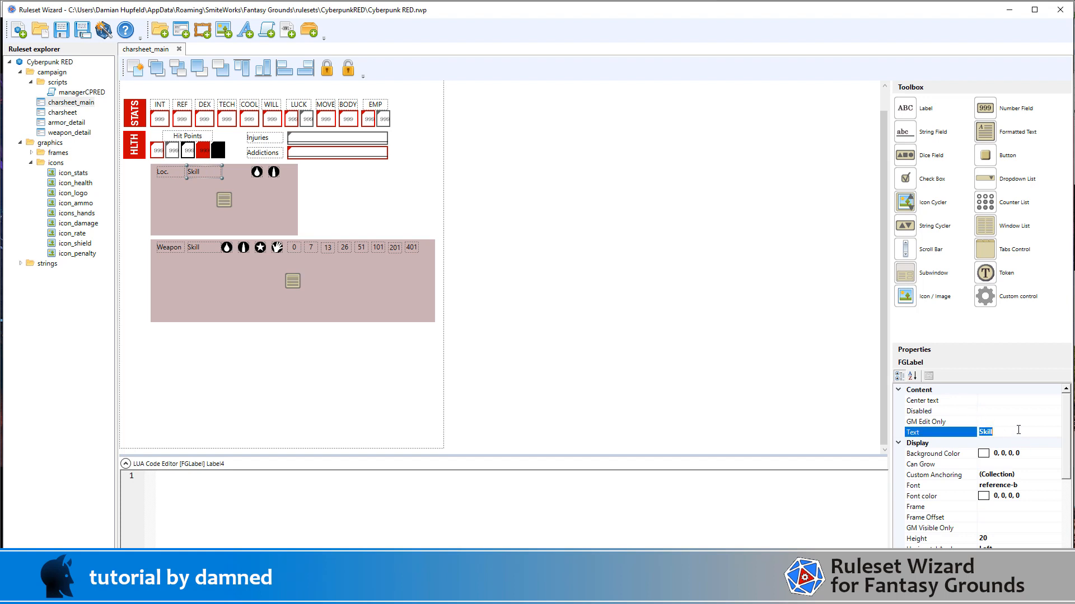
pyautogui.write('Armor')
pyautogui.scroll(-5, 1018, 448)
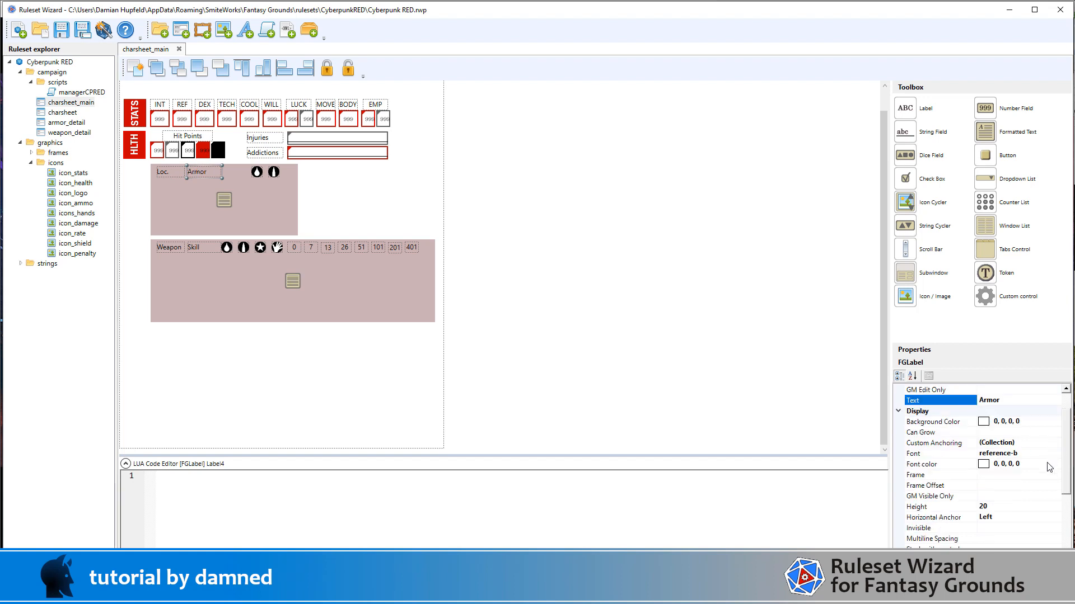
pyautogui.click(1028, 531)
pyautogui.write('armor_desc_label')
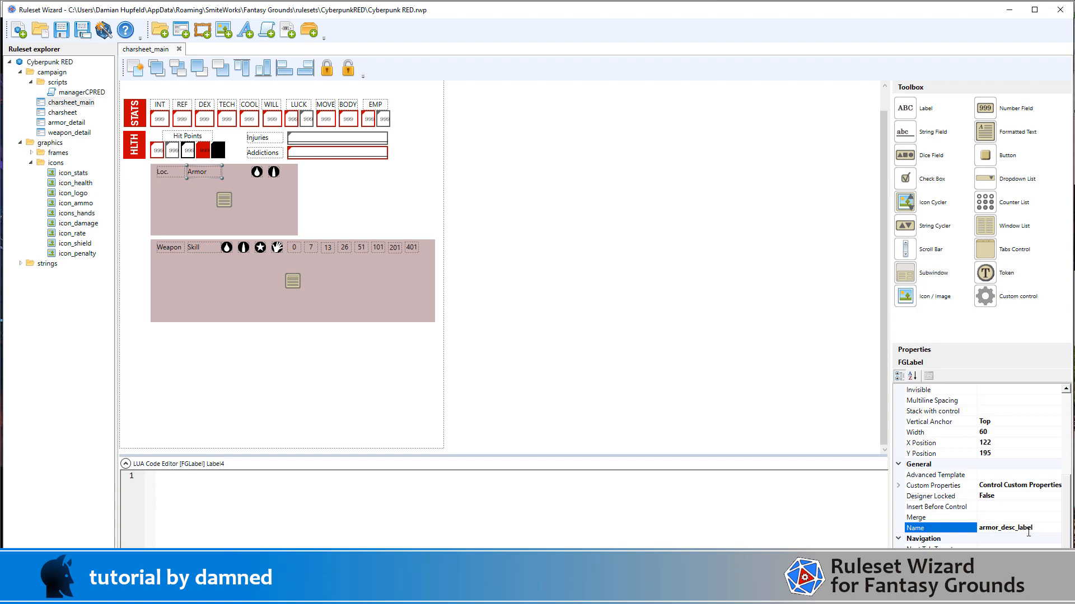
# Step: Switch the copied damage icon in the armor header to icon_shield and give the control a new name
pyautogui.click(256, 173)
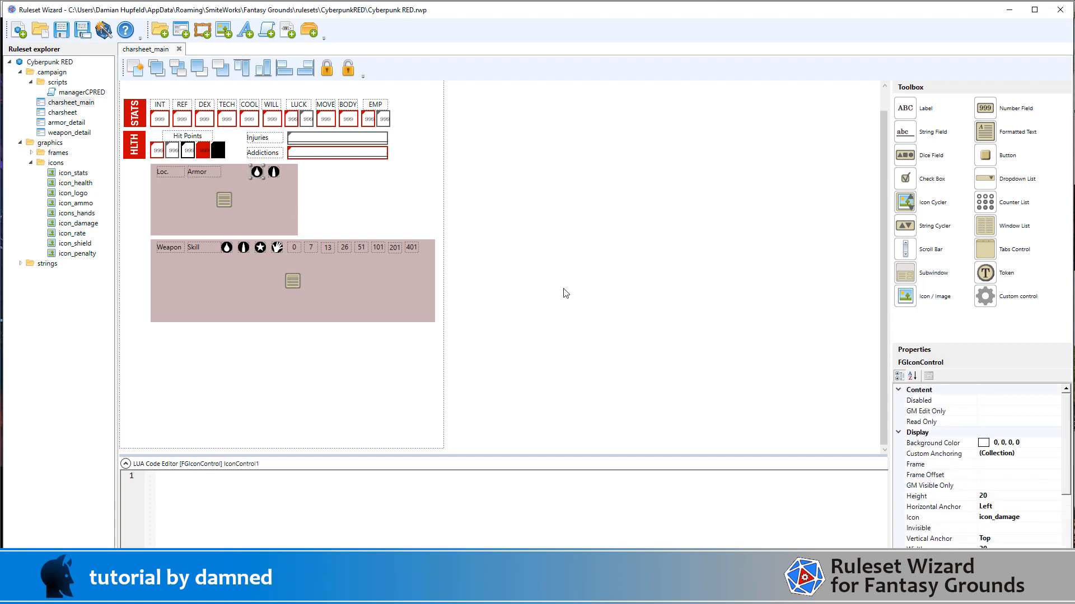
pyautogui.scroll(-4, 1007, 479)
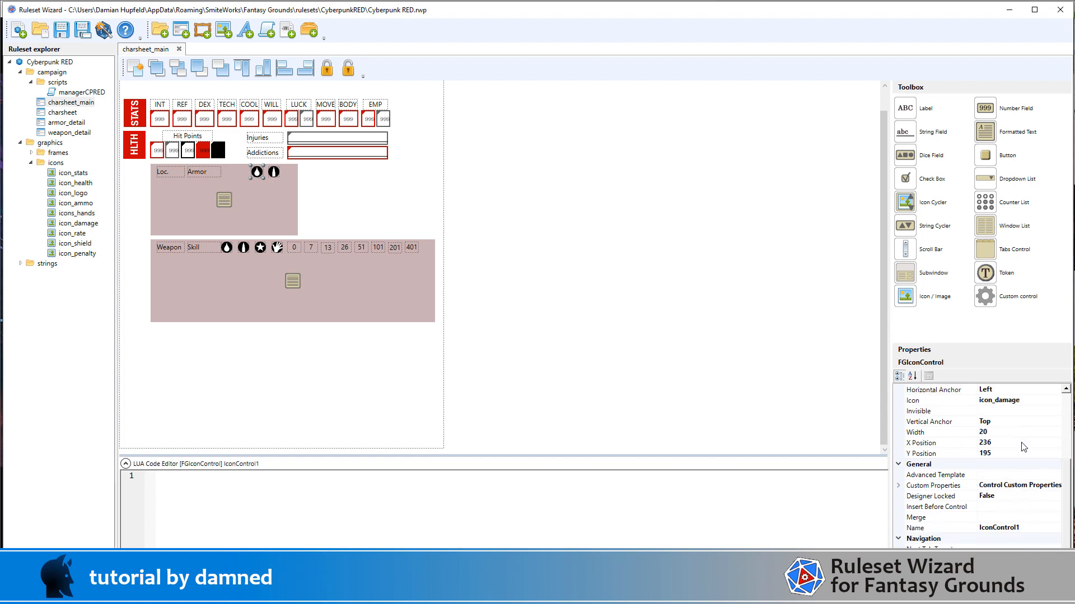
pyautogui.click(1028, 401)
pyautogui.click(1056, 402)
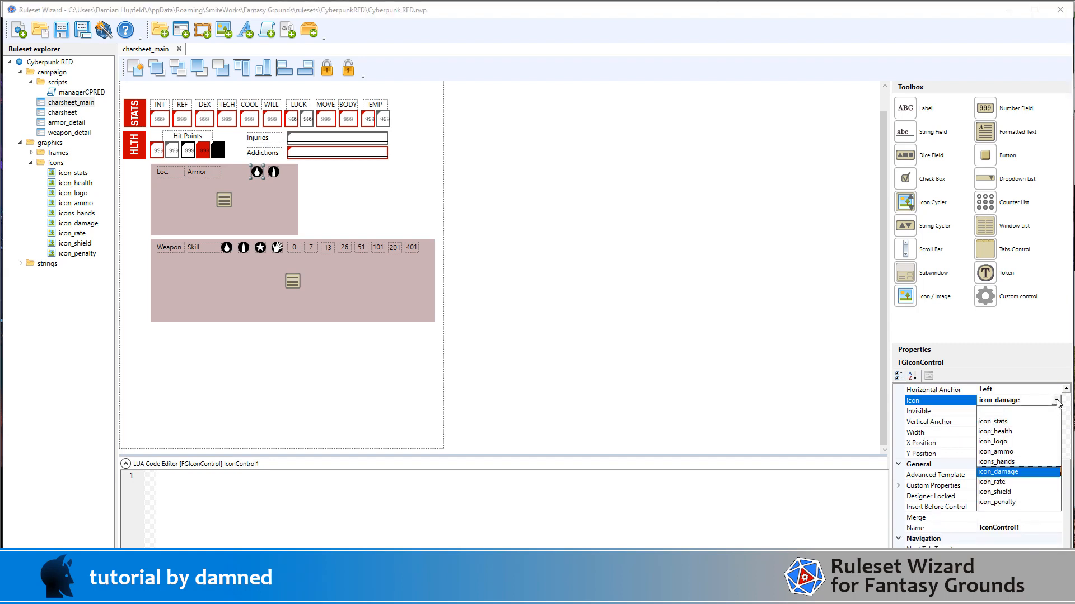
pyautogui.click(1013, 493)
pyautogui.click(1038, 527)
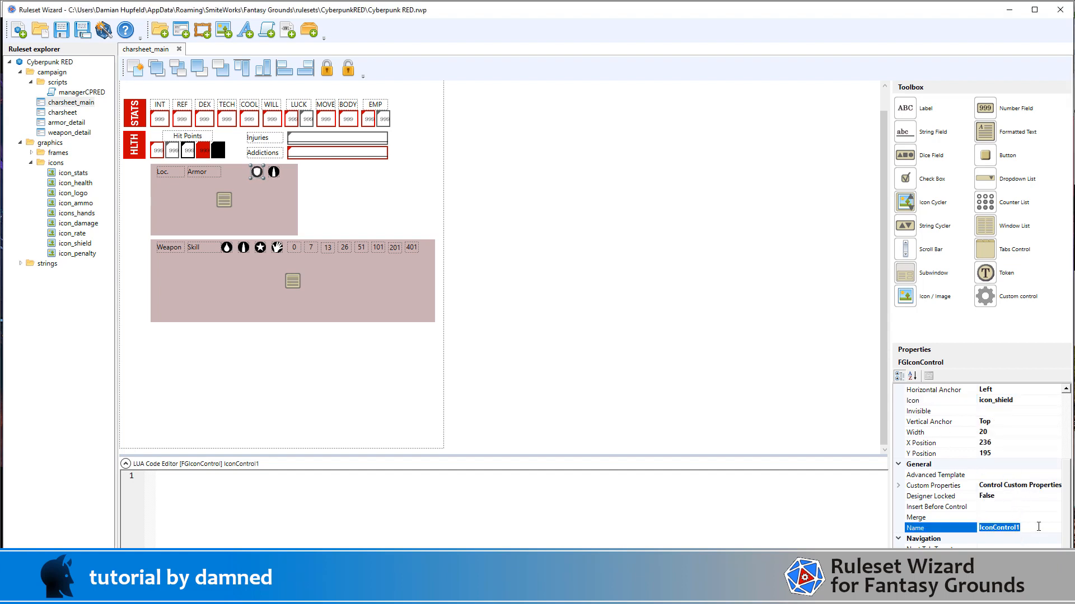
pyautogui.write('armor_sp_label')
pyautogui.scroll(4, 1026, 479)
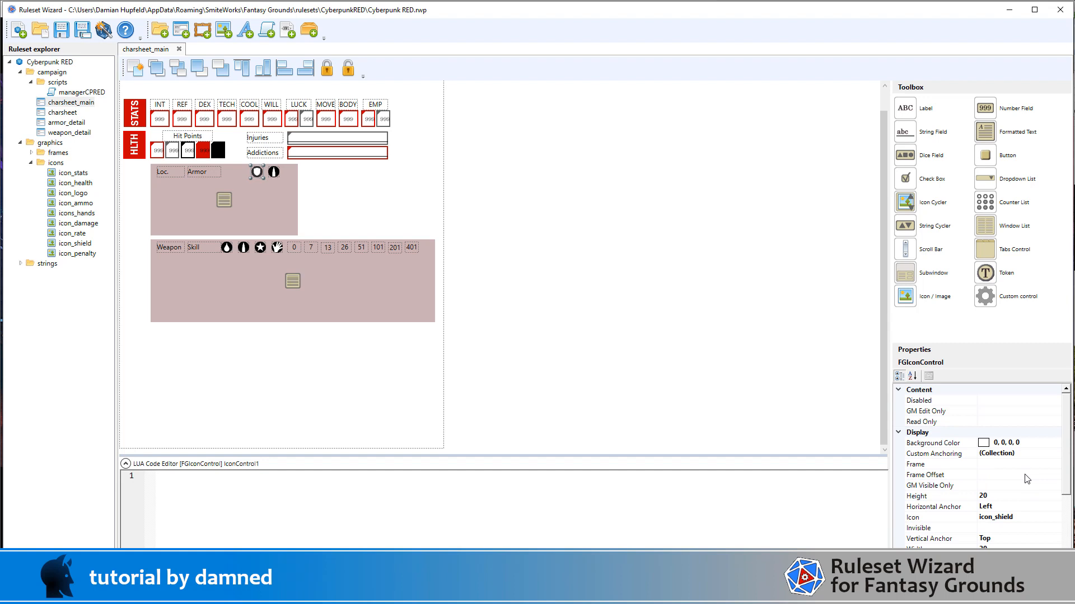
# Step: Rename the copied ammo icon control in the armor header and switch its icon to icon_penalty
pyautogui.click(275, 172)
pyautogui.scroll(-4, 1036, 494)
pyautogui.click(1052, 528)
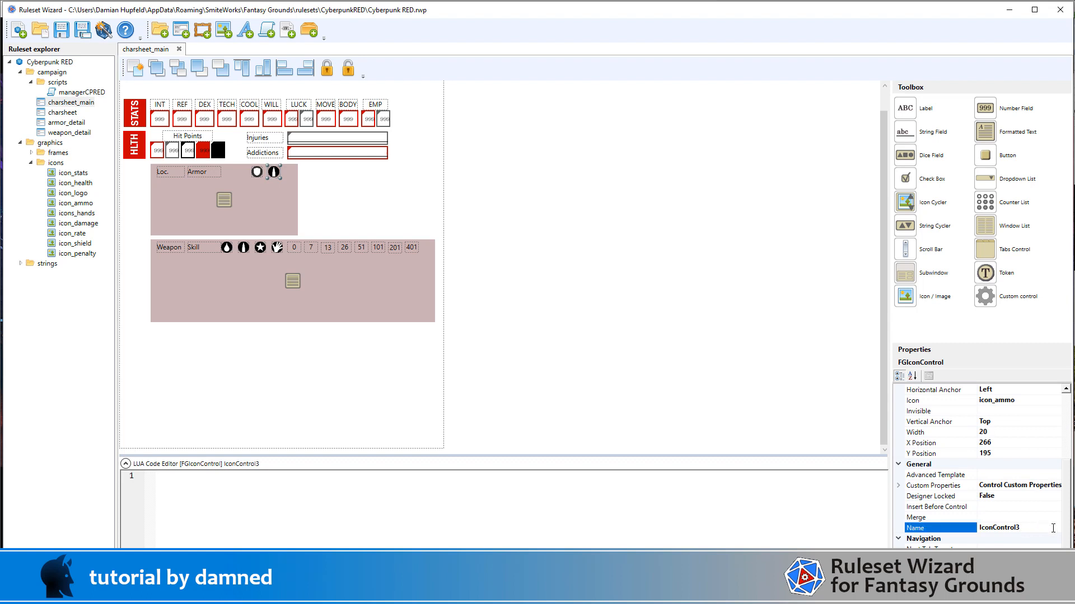
pyautogui.doubleClick(1052, 527)
pyautogui.write('armor_penalty_label')
pyautogui.scroll(3, 1013, 487)
pyautogui.click(1033, 496)
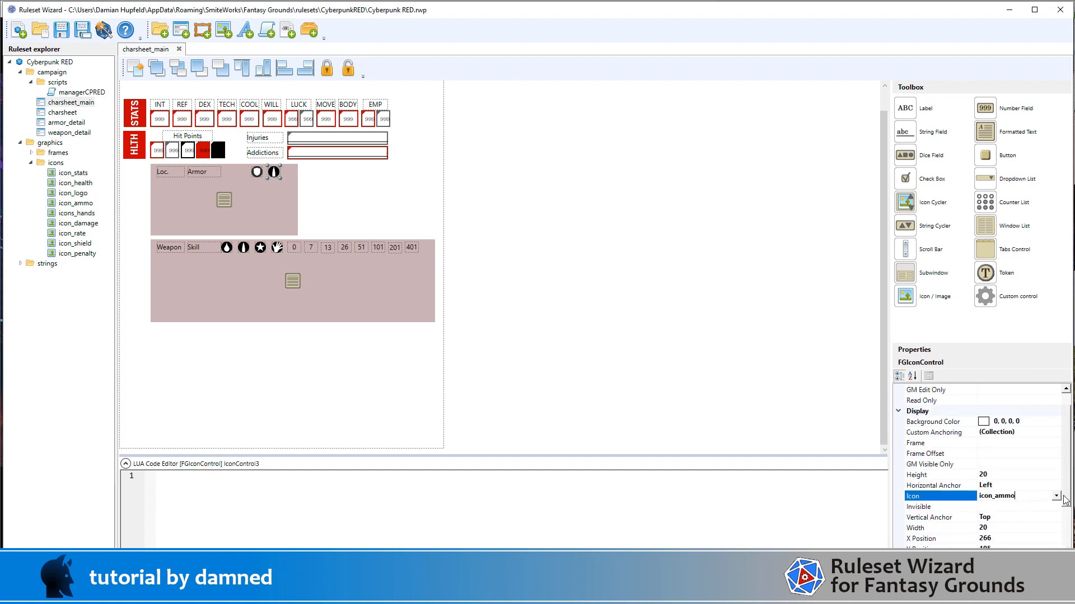
pyautogui.click(1056, 496)
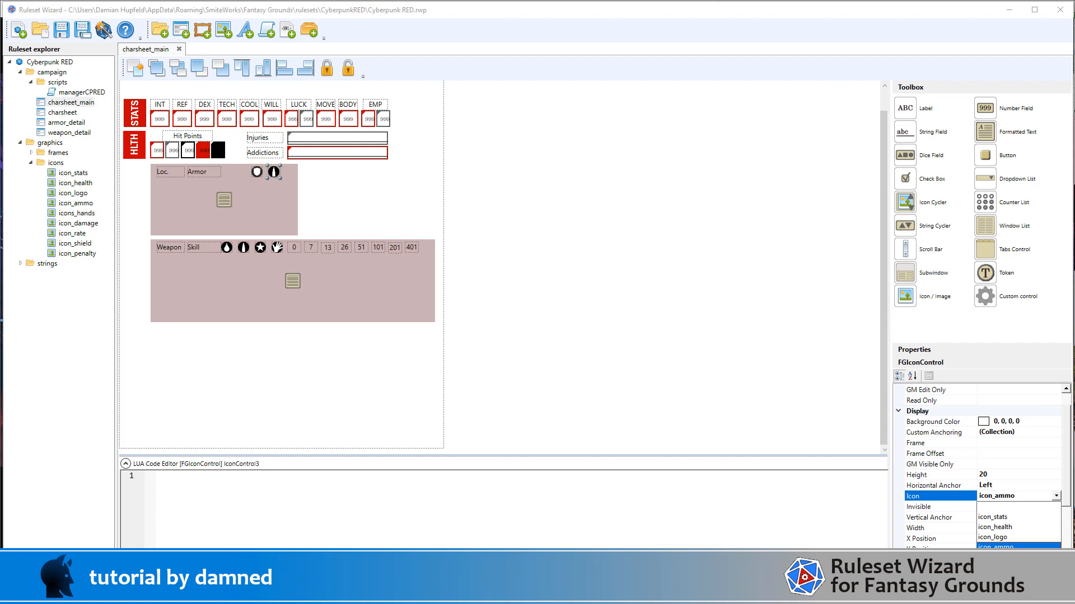
pyautogui.click(1035, 598)
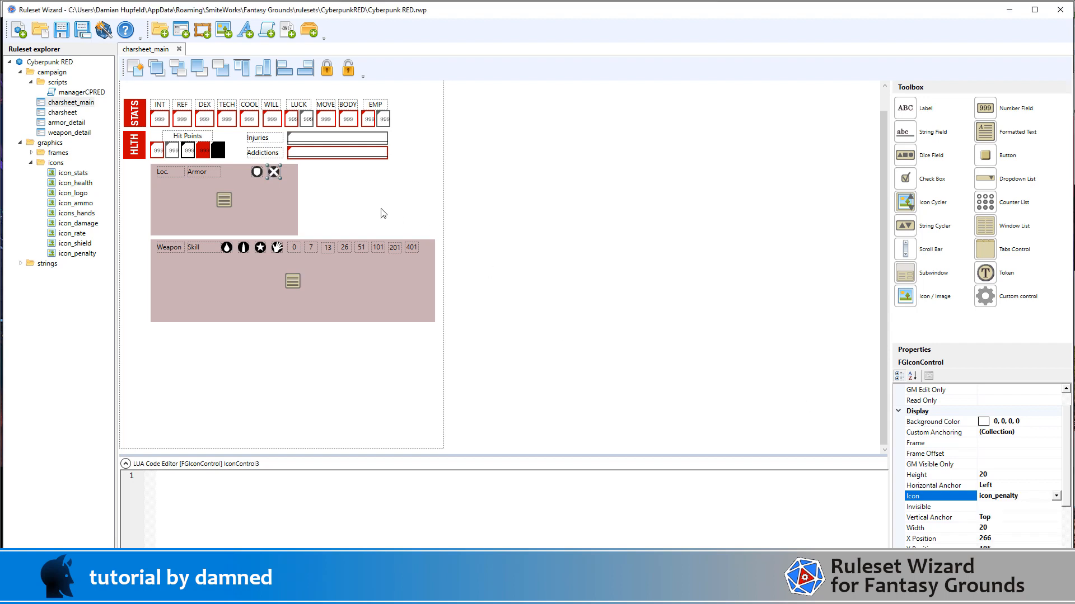
# Step: Set the width of the Armor header label to 110
pyautogui.click(200, 174)
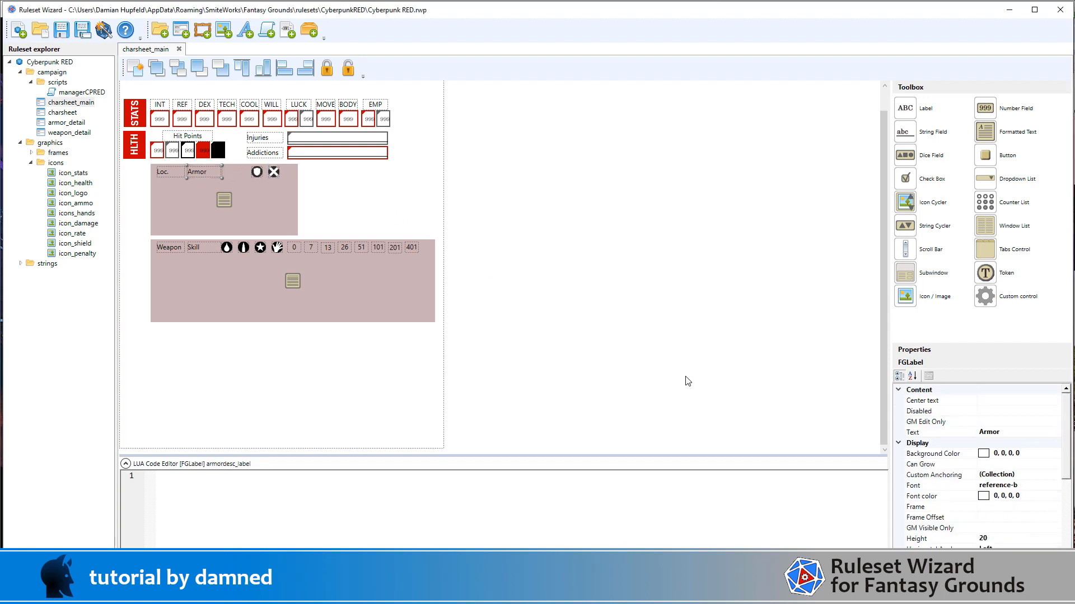
pyautogui.scroll(-2, 1002, 493)
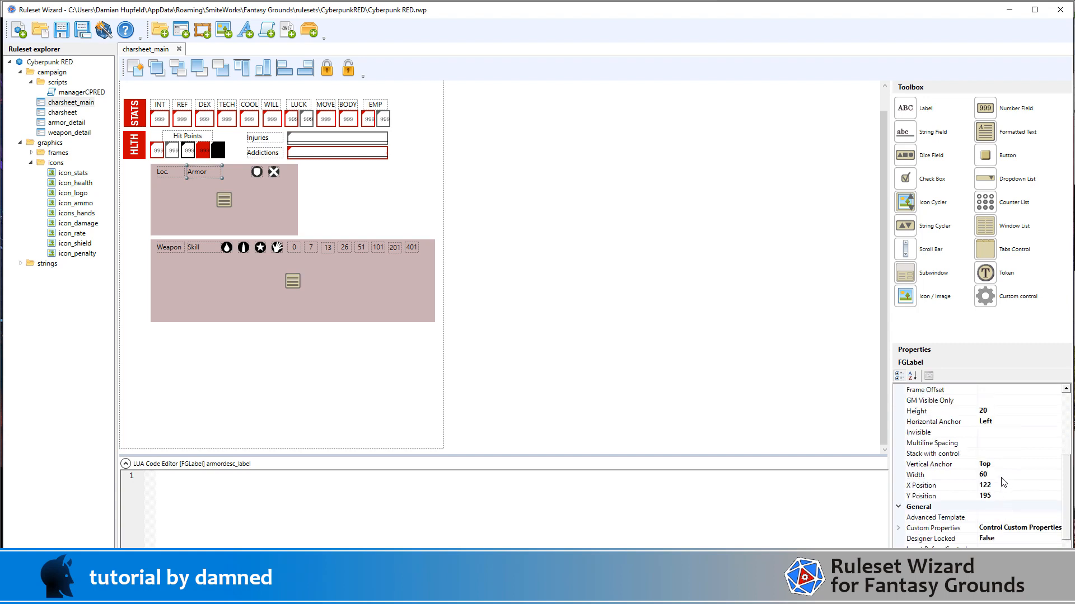
pyautogui.click(1003, 474)
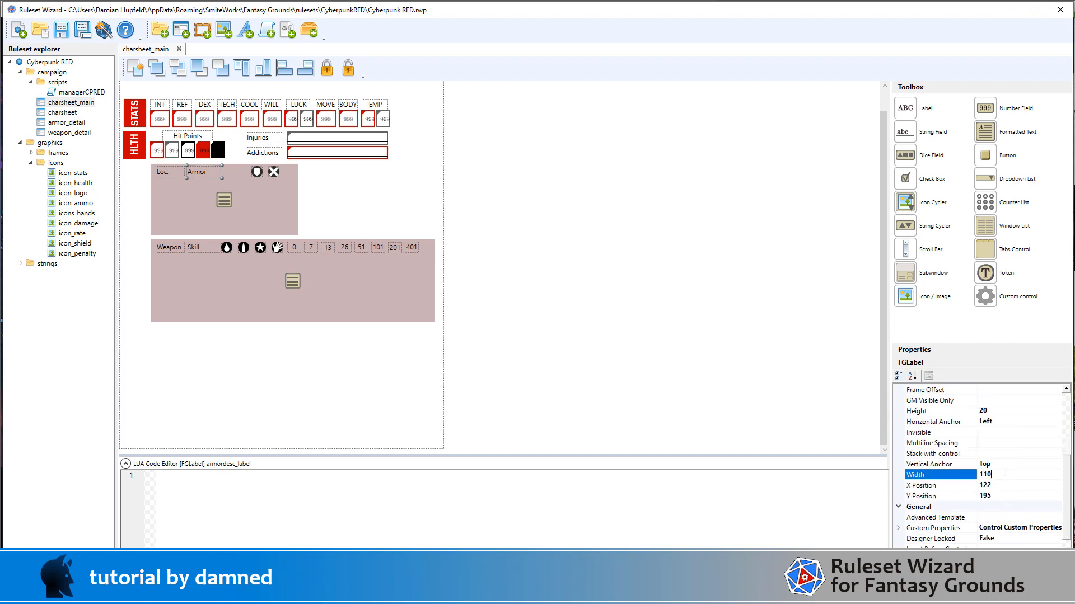
pyautogui.write('110')
pyautogui.press('Return')
pyautogui.click(640, 227)
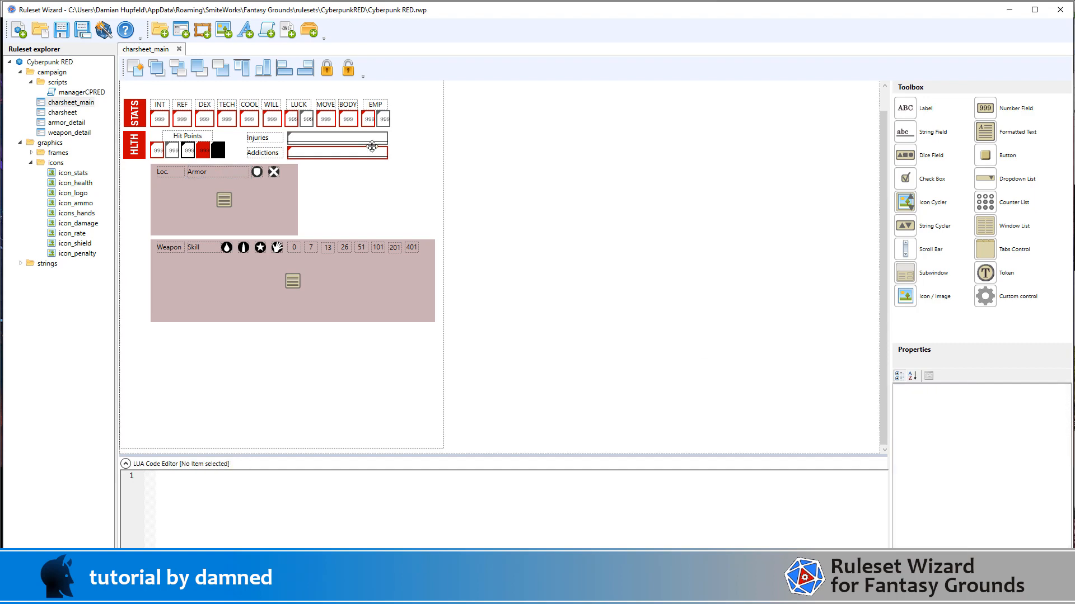
# Step: Generate the ruleset as Cyberpunk RED.pak in the rulesets folder
pyautogui.click(103, 33)
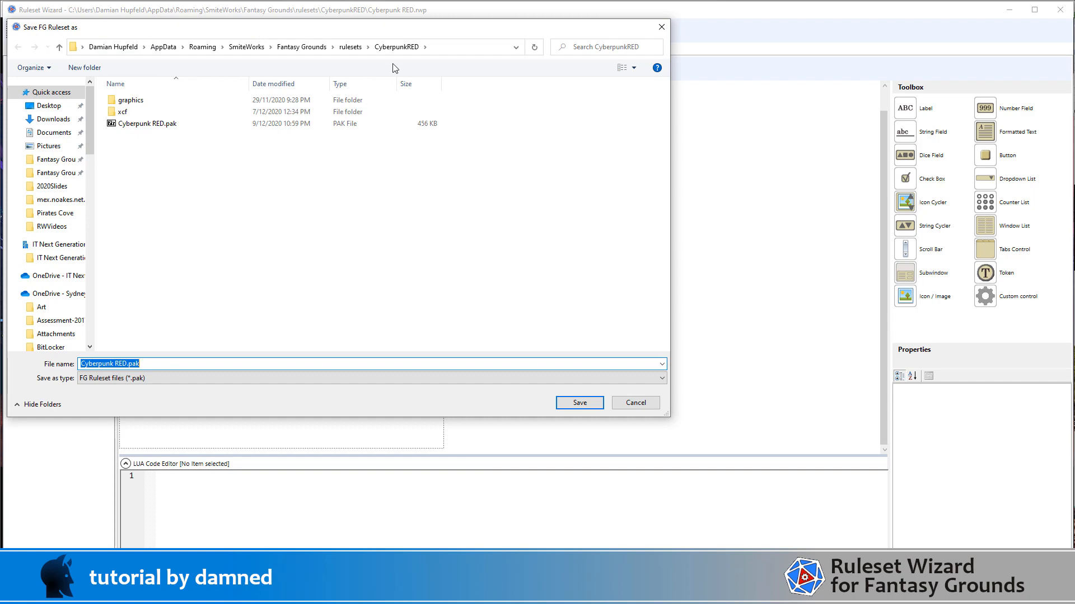
pyautogui.click(353, 50)
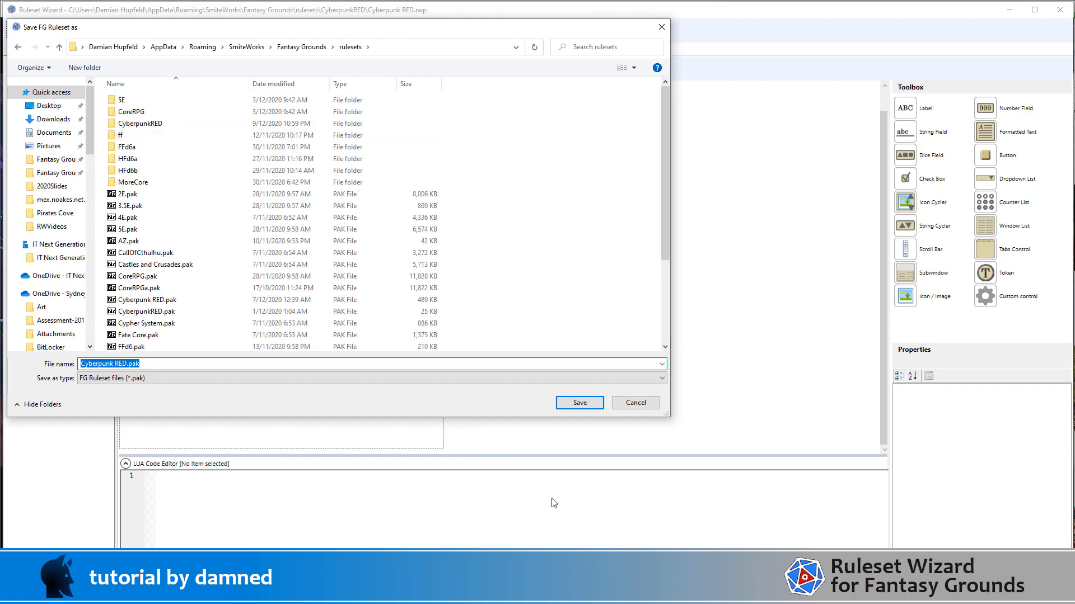
pyautogui.click(595, 405)
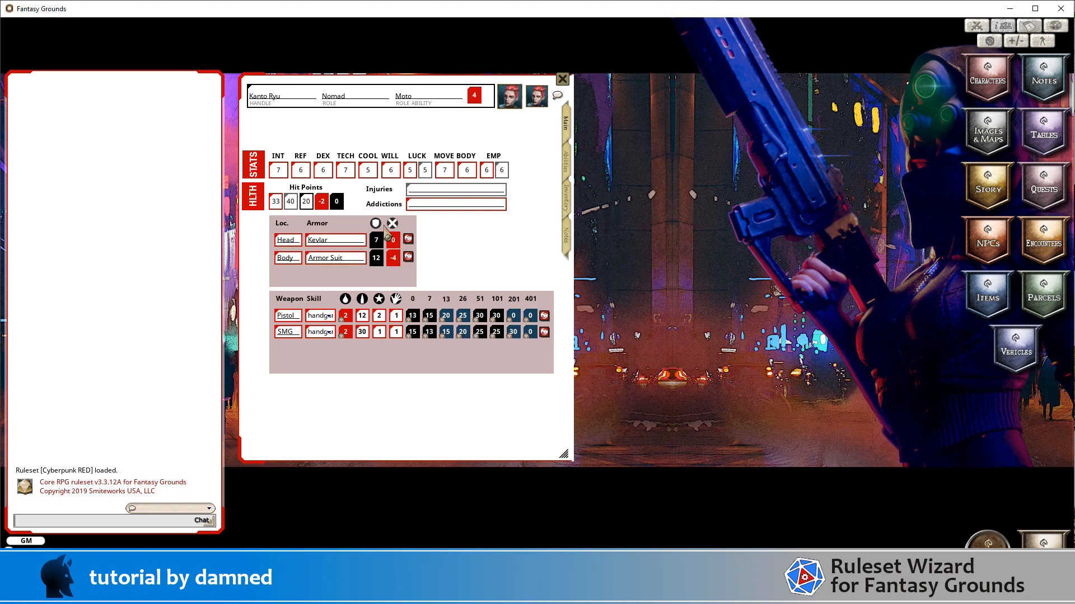
# Step: In Fantasy Grounds, add a blank entry to the character sheet's armor list and delete it again
pyautogui.rightClick(332, 274)
pyautogui.click(331, 320)
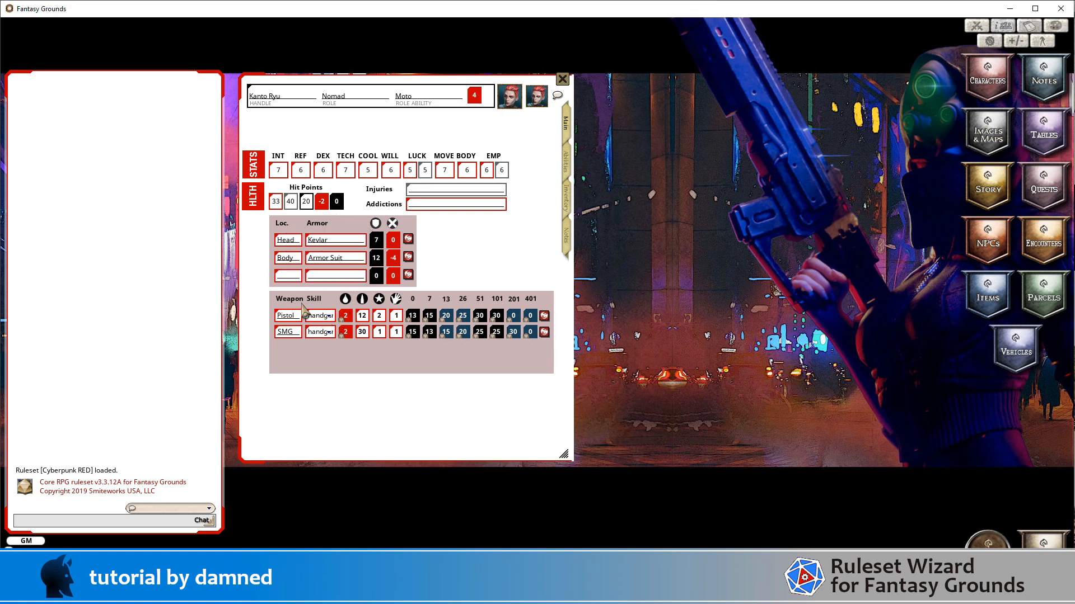
pyautogui.rightClick(318, 279)
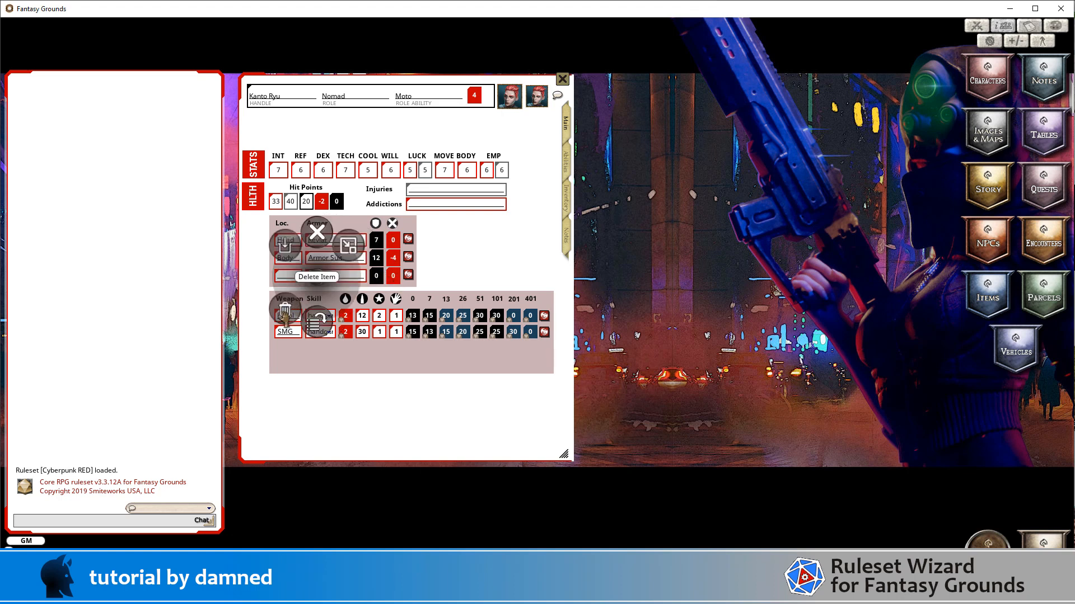
pyautogui.click(284, 319)
pyautogui.click(239, 323)
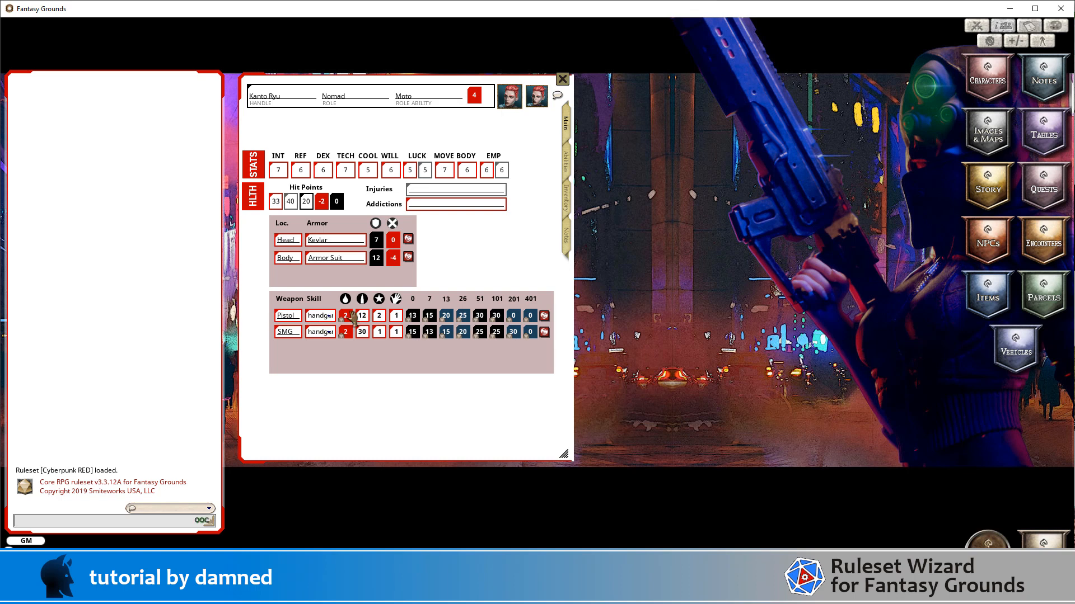
# Step: Back in Ruleset Wizard, change the first three range labels in the weapon header to 6, 12 and 25
pyautogui.hotkey('alt', 'Tab')
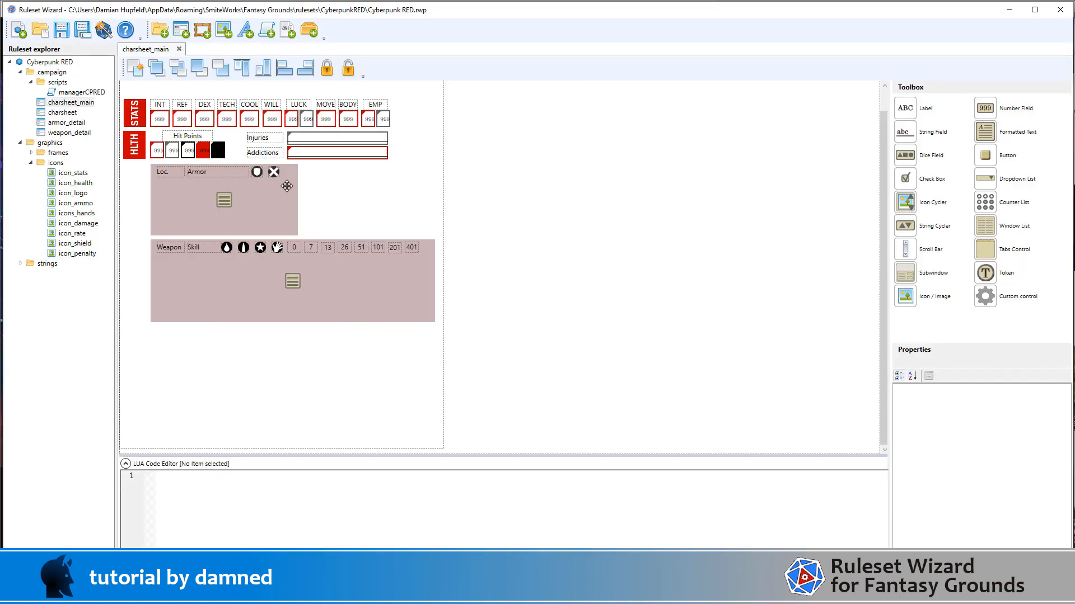
pyautogui.click(295, 248)
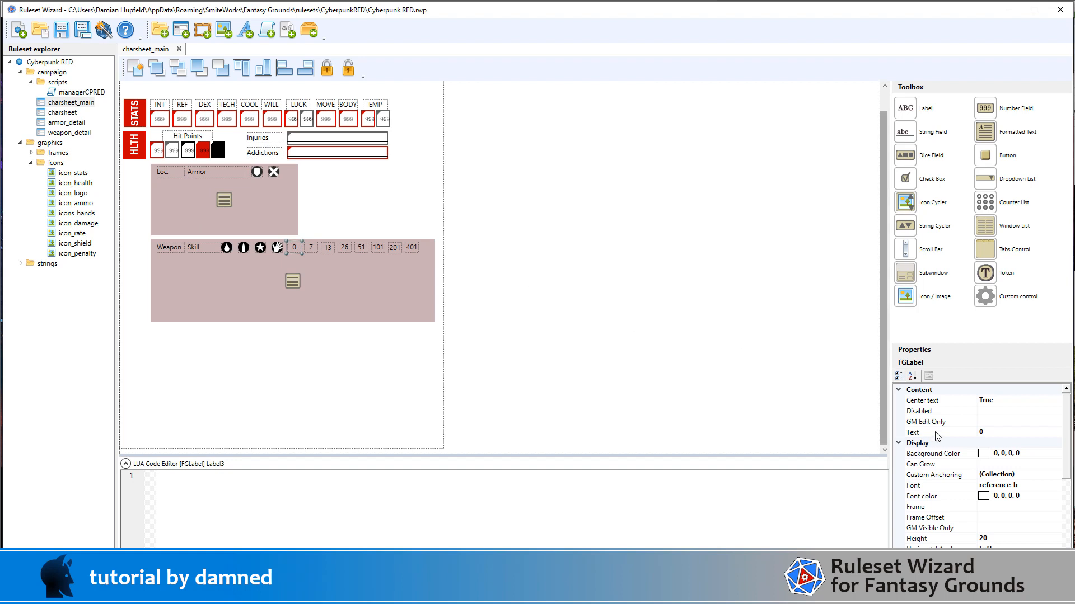
pyautogui.click(1011, 432)
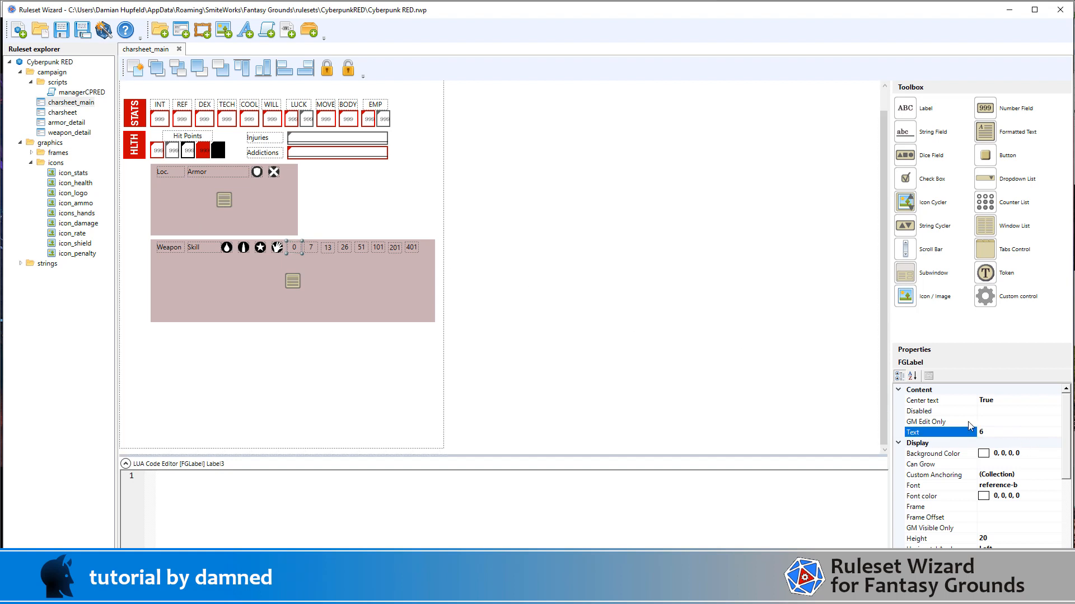
pyautogui.click(312, 248)
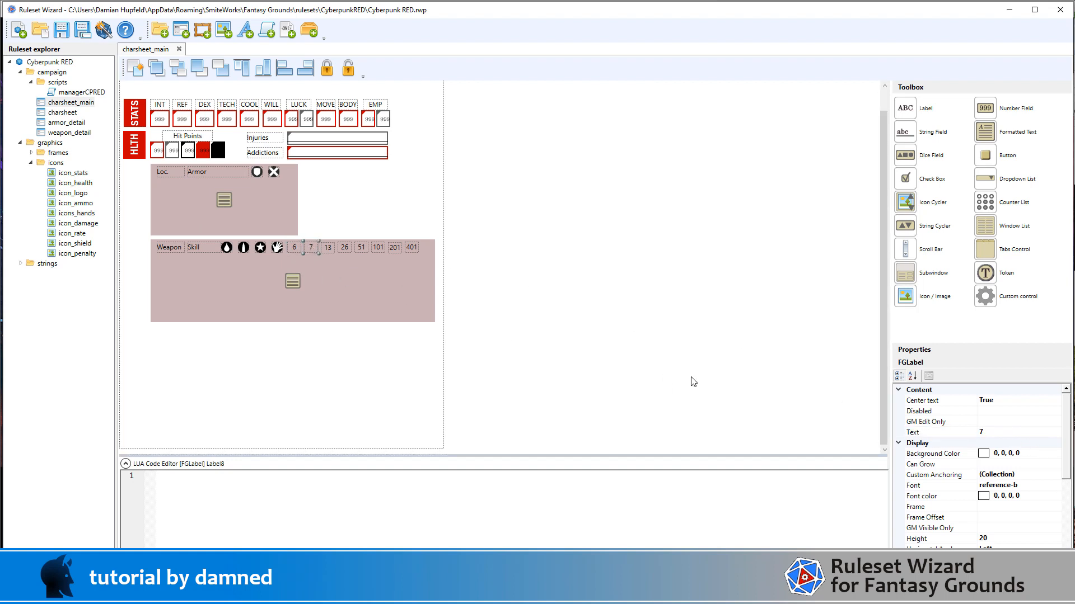
pyautogui.click(998, 432)
pyautogui.write('12')
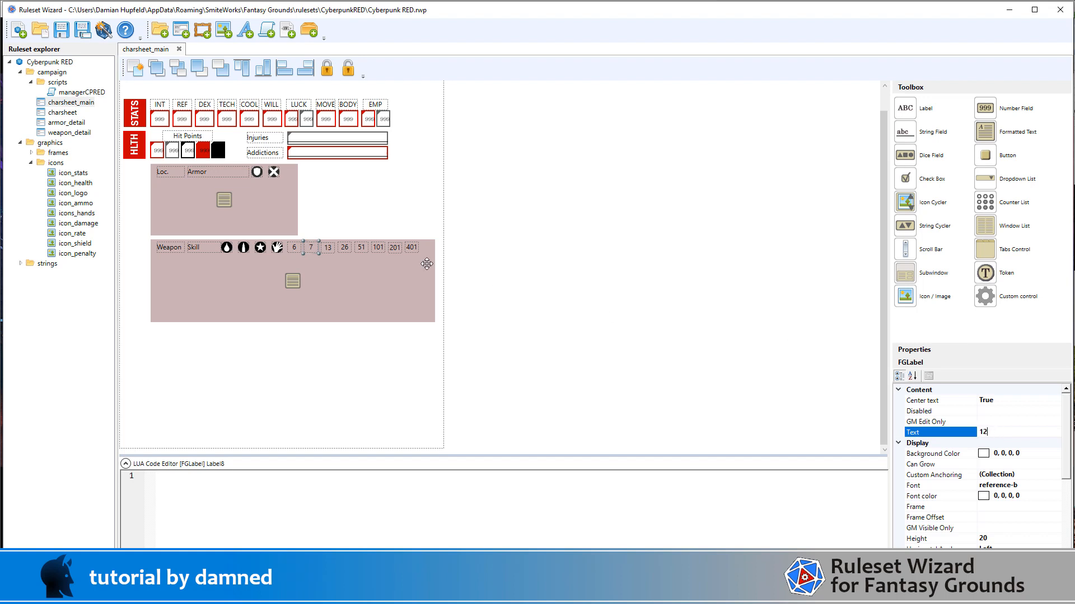
pyautogui.click(327, 248)
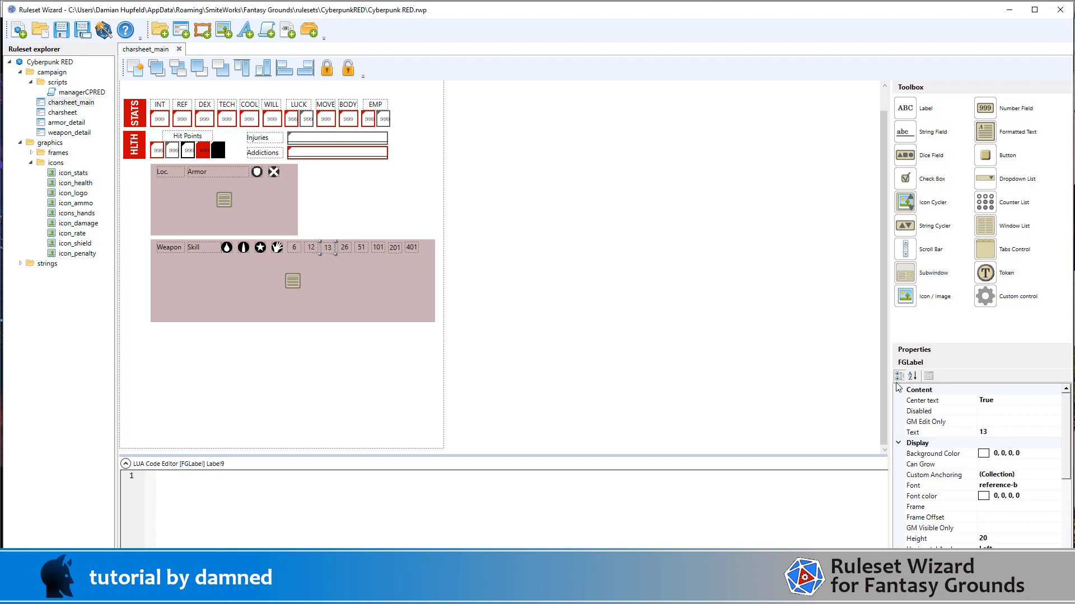
pyautogui.click(1008, 434)
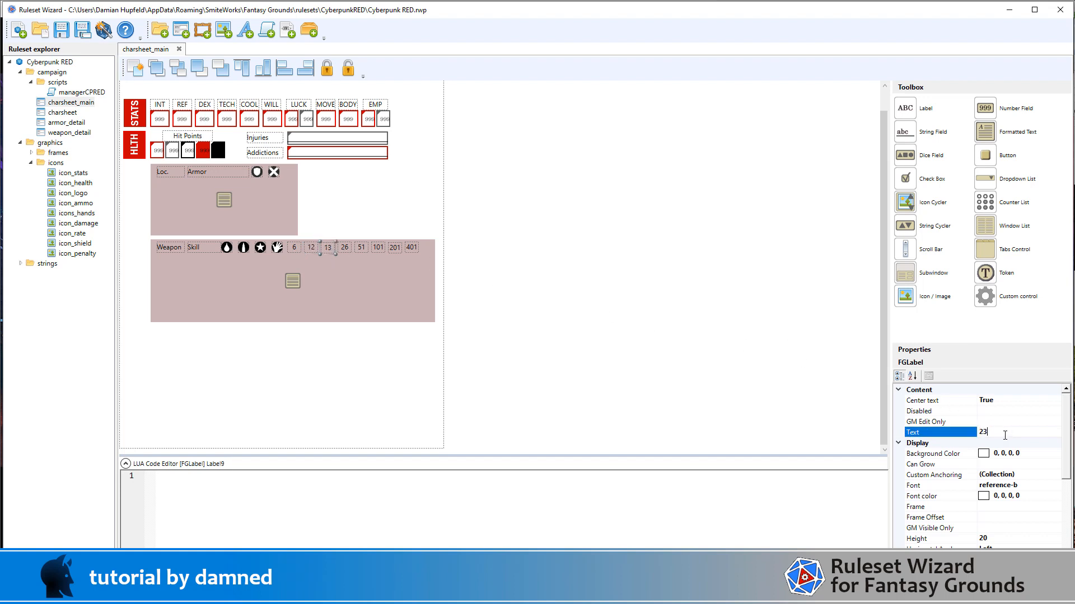
pyautogui.write('25')
# Step: Change the weapon header's fourth, fifth and sixth range labels to 50, 100 and 200
pyautogui.click(343, 249)
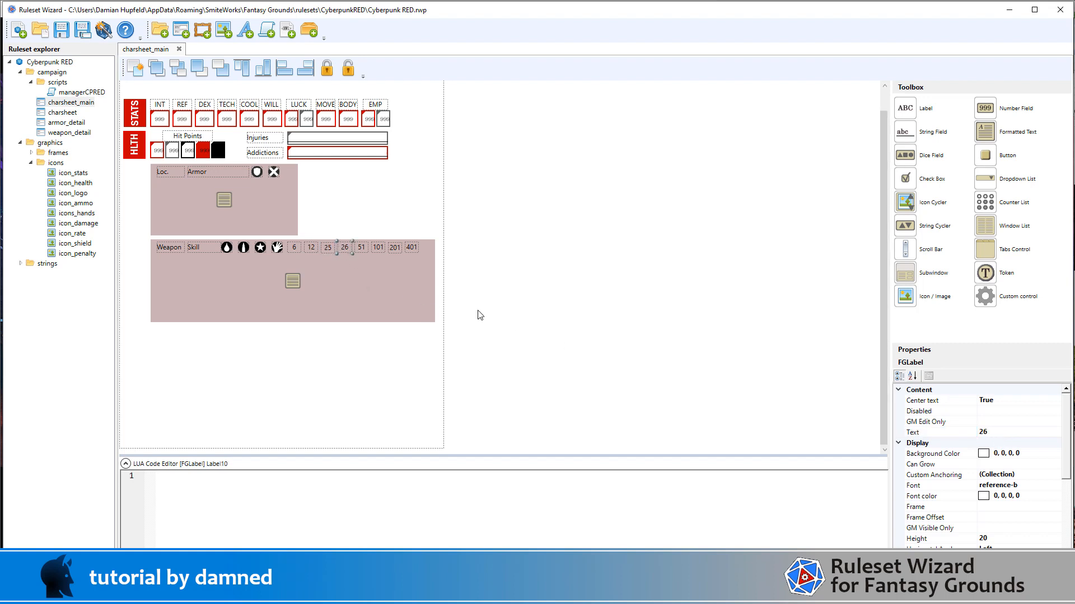
pyautogui.click(1011, 432)
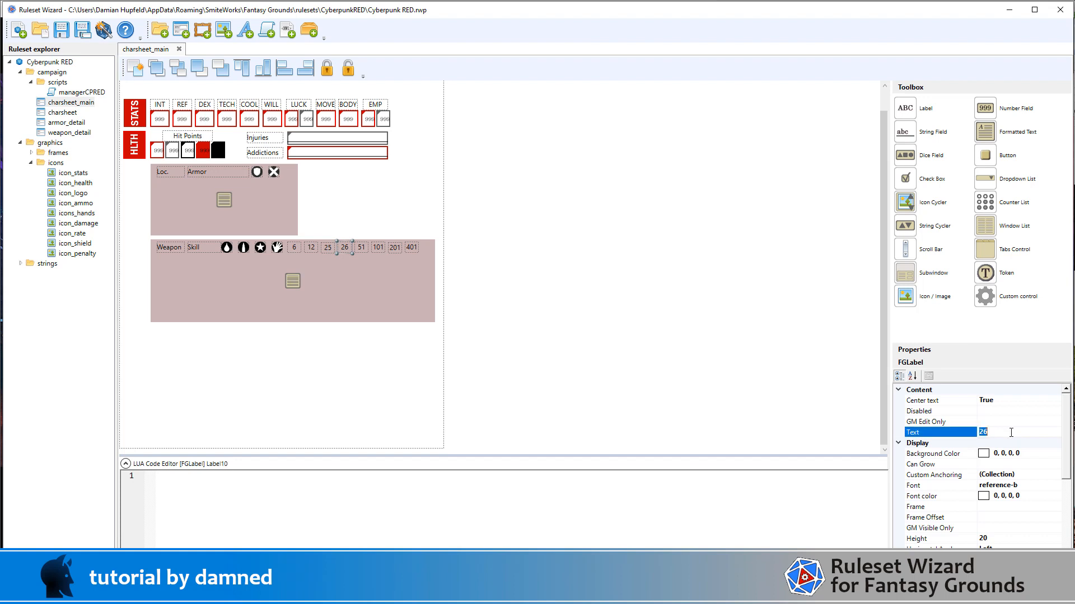
pyautogui.write('50')
pyautogui.click(362, 251)
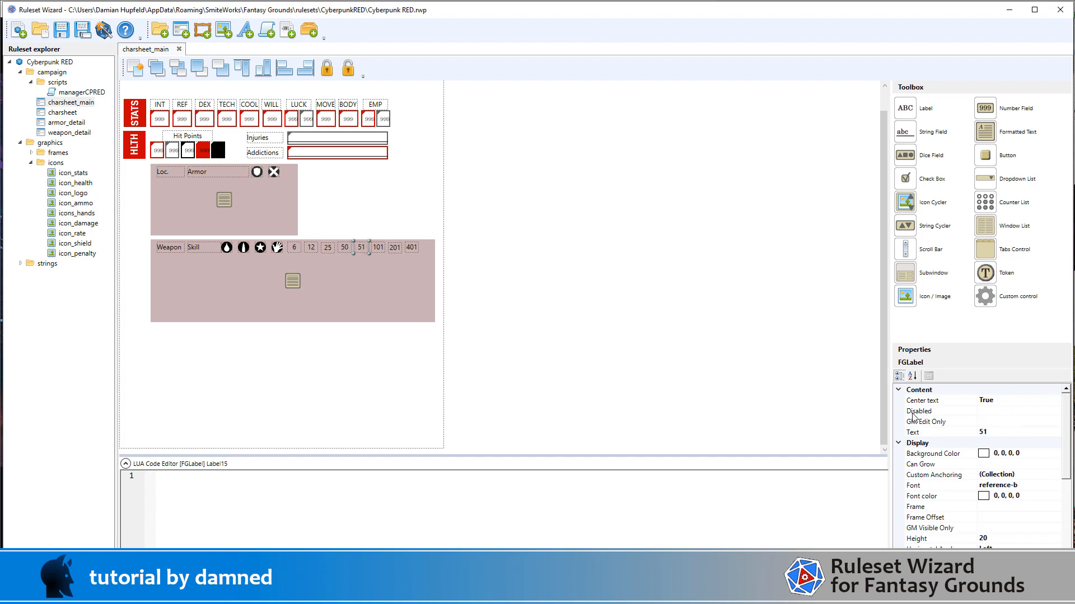
pyautogui.click(1008, 432)
pyautogui.write('10')
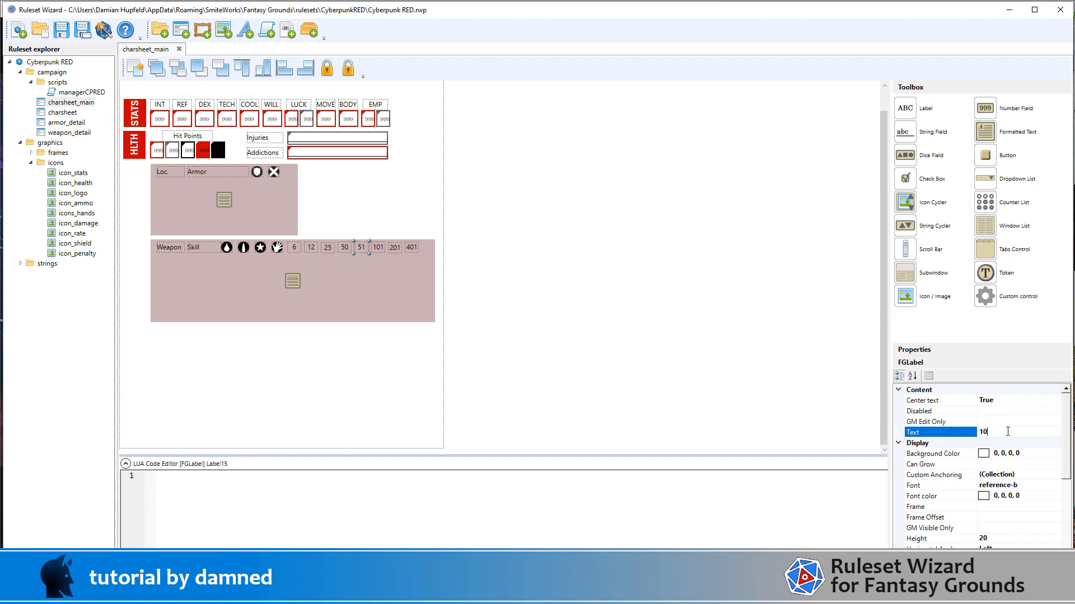
pyautogui.write('0')
pyautogui.click(379, 250)
pyautogui.click(1007, 433)
pyautogui.write('200')
# Step: Change the last two range labels in the weapon header to 400 and 800
pyautogui.click(395, 250)
pyautogui.click(1009, 431)
pyautogui.write('400')
pyautogui.click(412, 250)
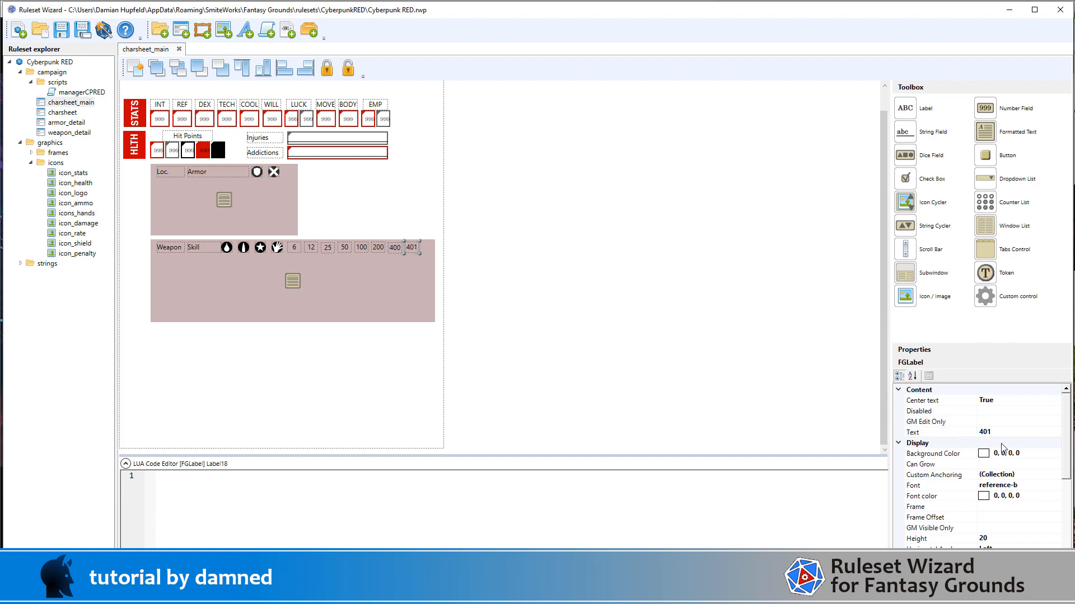
pyautogui.click(1018, 432)
pyautogui.doubleClick(1018, 431)
pyautogui.write('800')
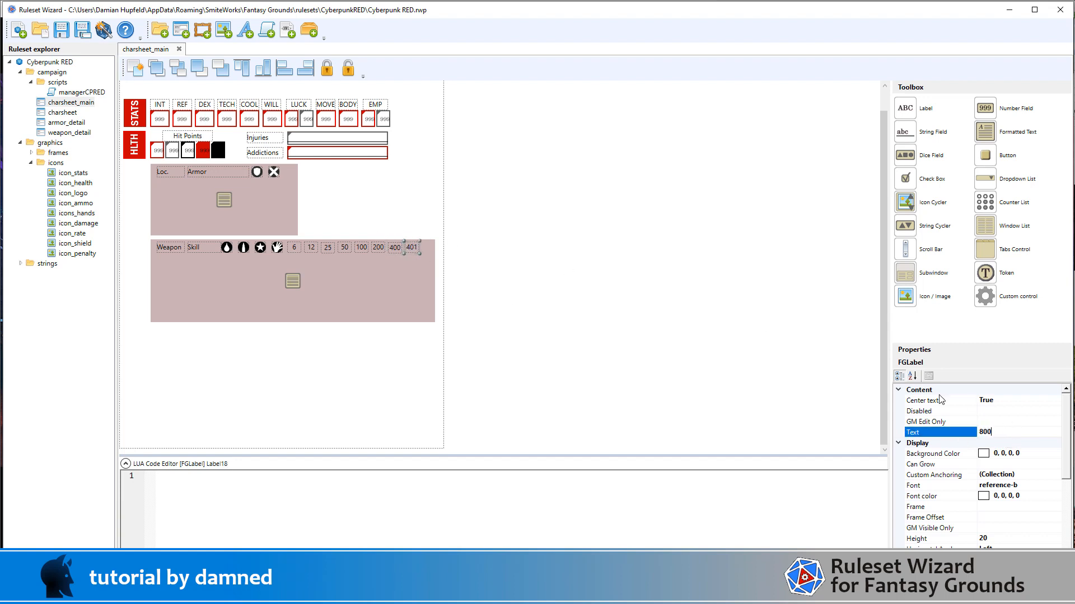
pyautogui.click(487, 257)
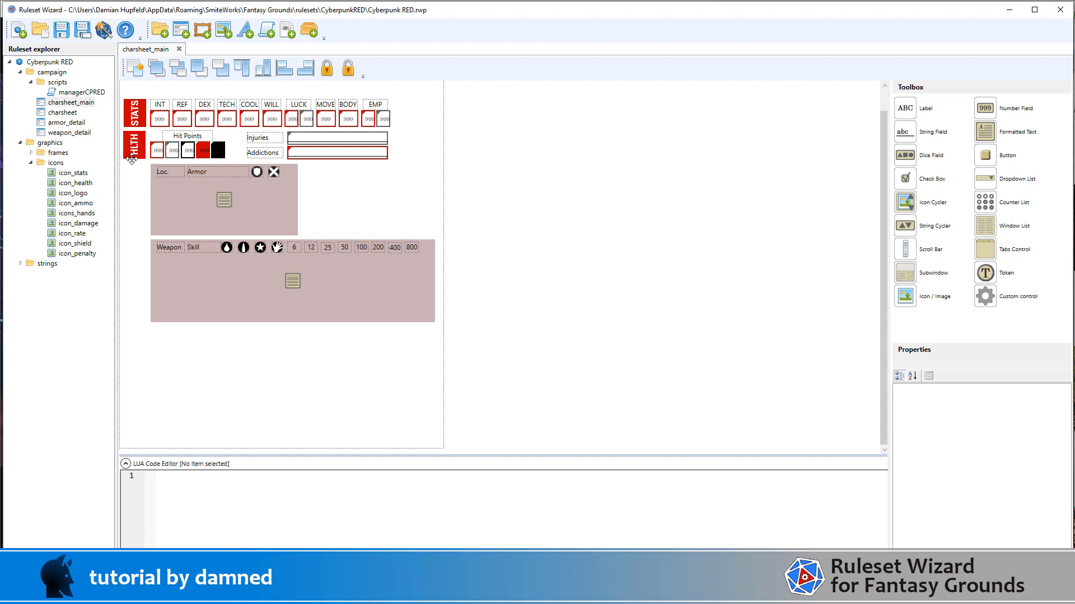
# Step: In the weapon_detail window, edit the weaponskill dropdown's items and set the first item's value to "Handguns", matching its label
pyautogui.click(56, 134)
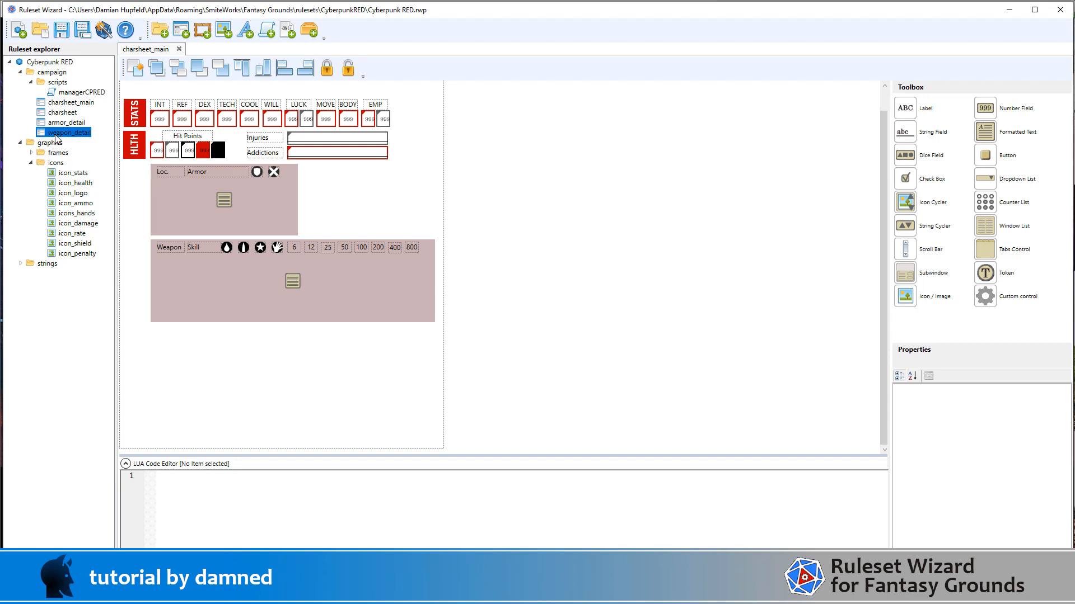
pyautogui.doubleClick(56, 134)
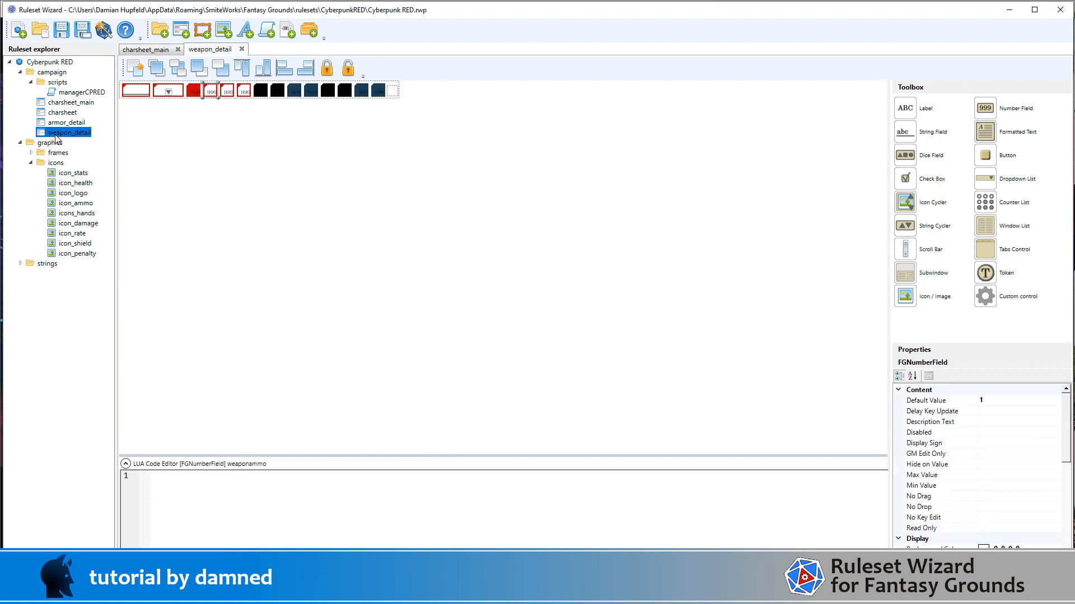
pyautogui.click(161, 93)
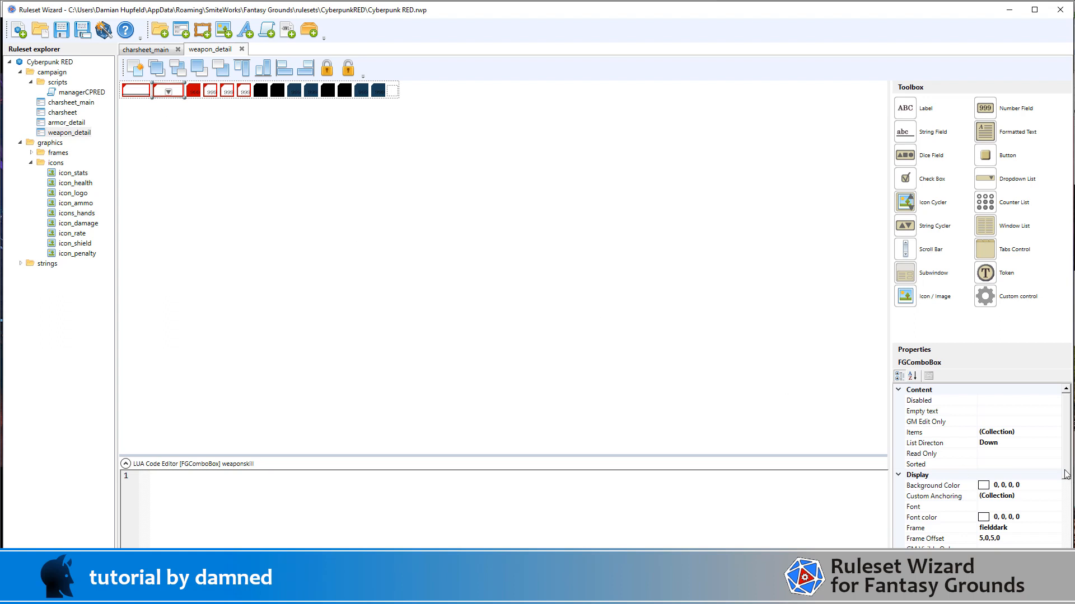
pyautogui.click(1055, 436)
pyautogui.click(1056, 435)
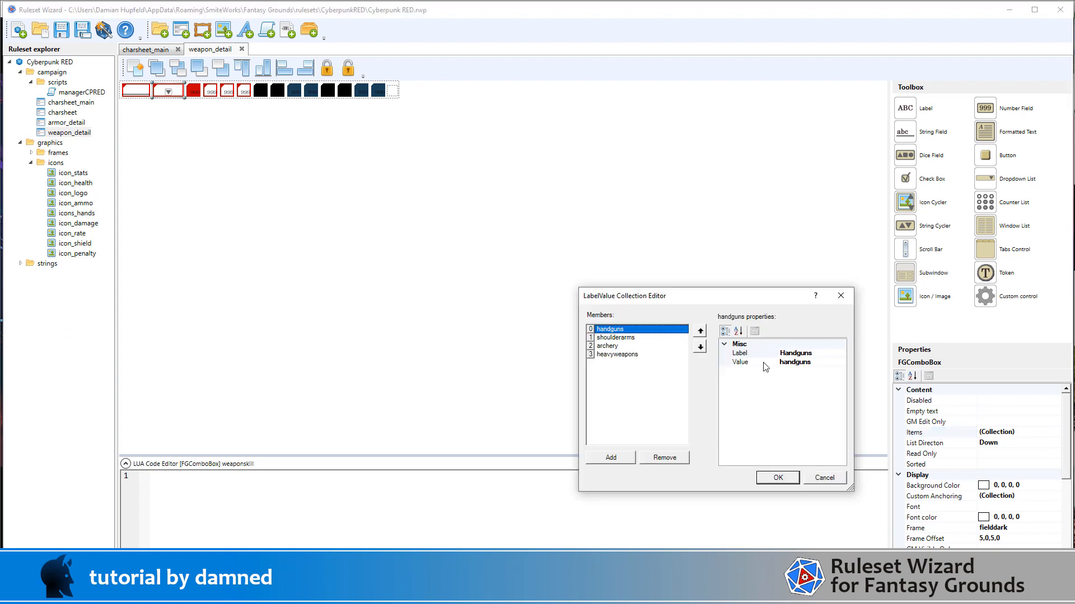
pyautogui.click(827, 354)
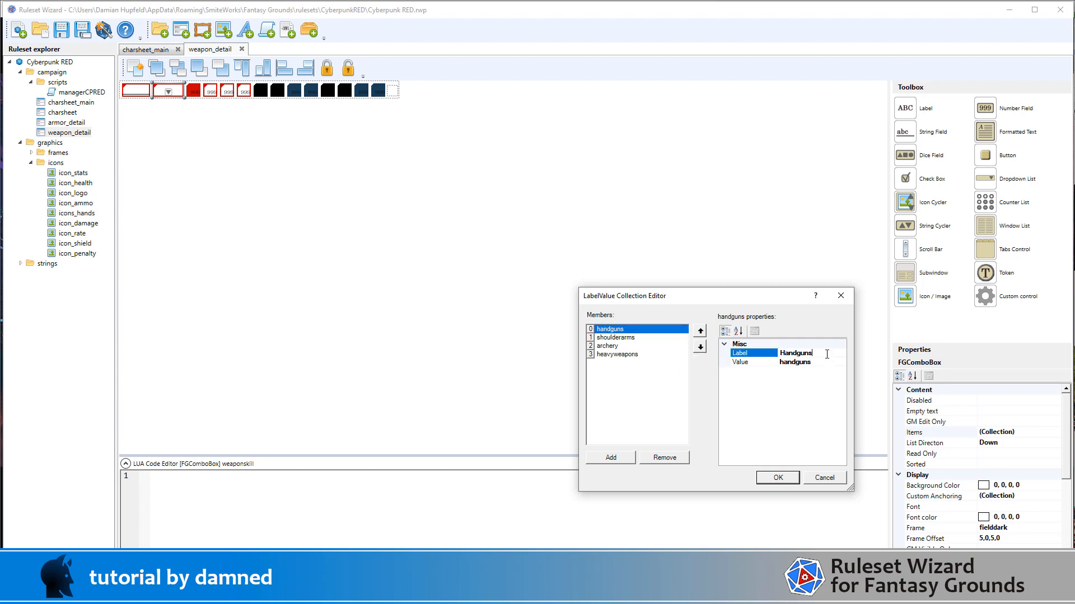
pyautogui.doubleClick(826, 354)
pyautogui.click(741, 362)
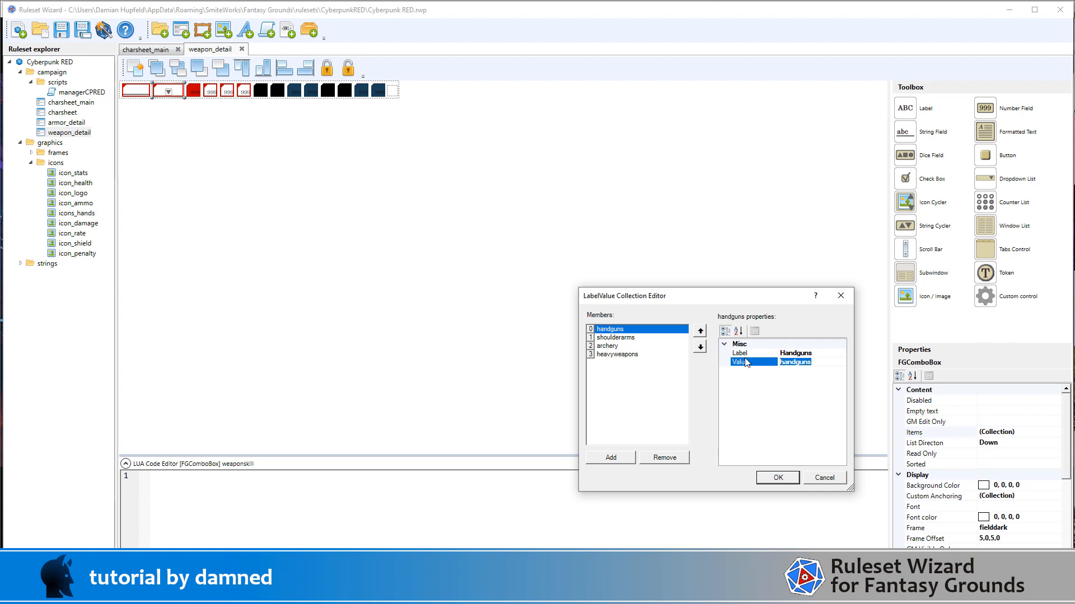
# Step: Set the values of the second and third skill items to "Shoulder Arms" and "Archery"
pyautogui.click(625, 338)
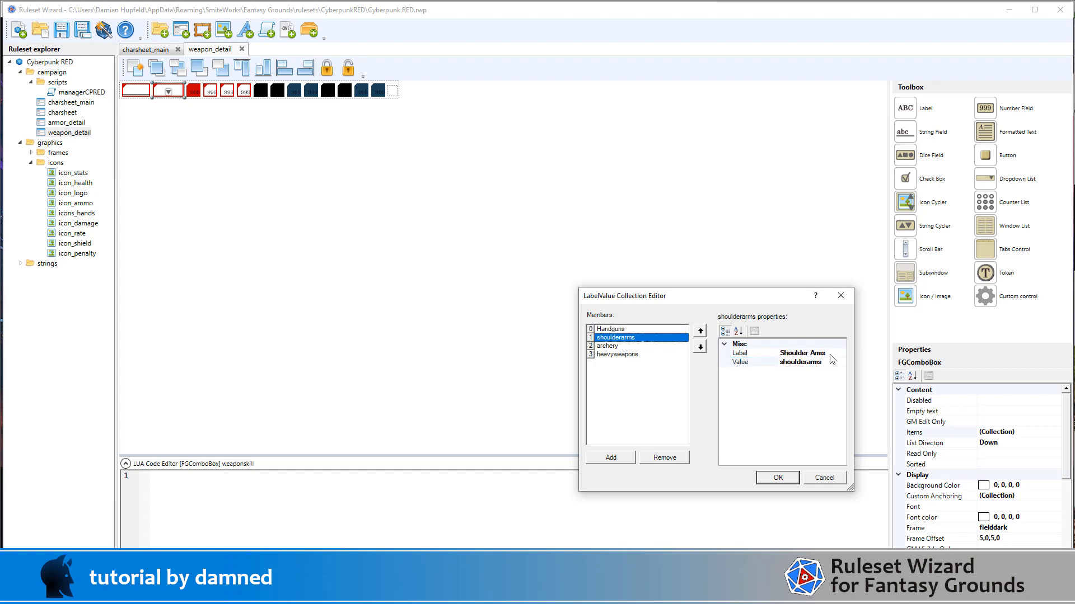
pyautogui.click(764, 353)
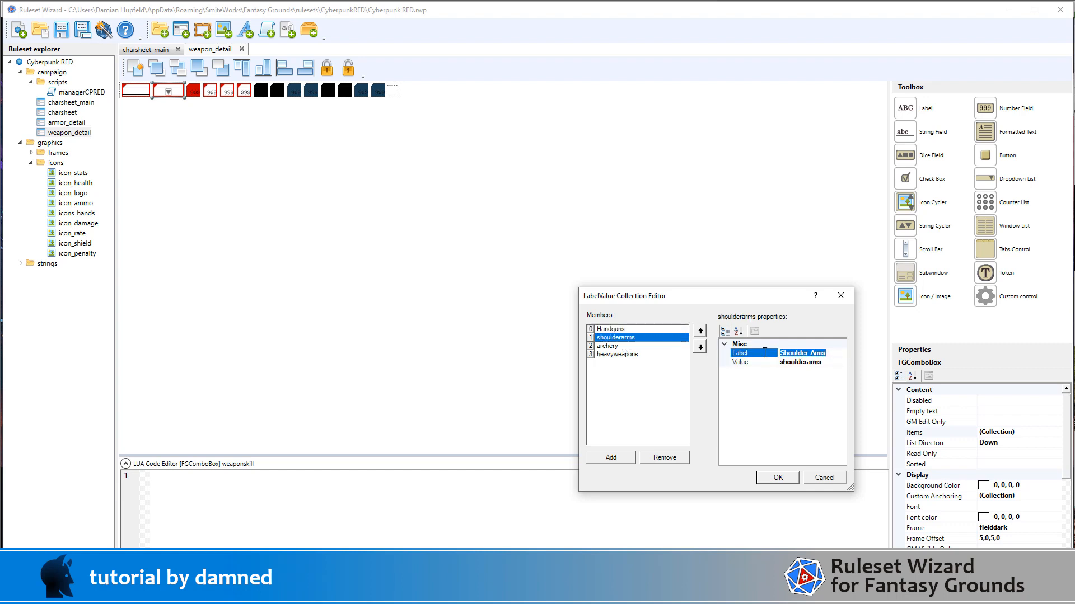
pyautogui.click(733, 362)
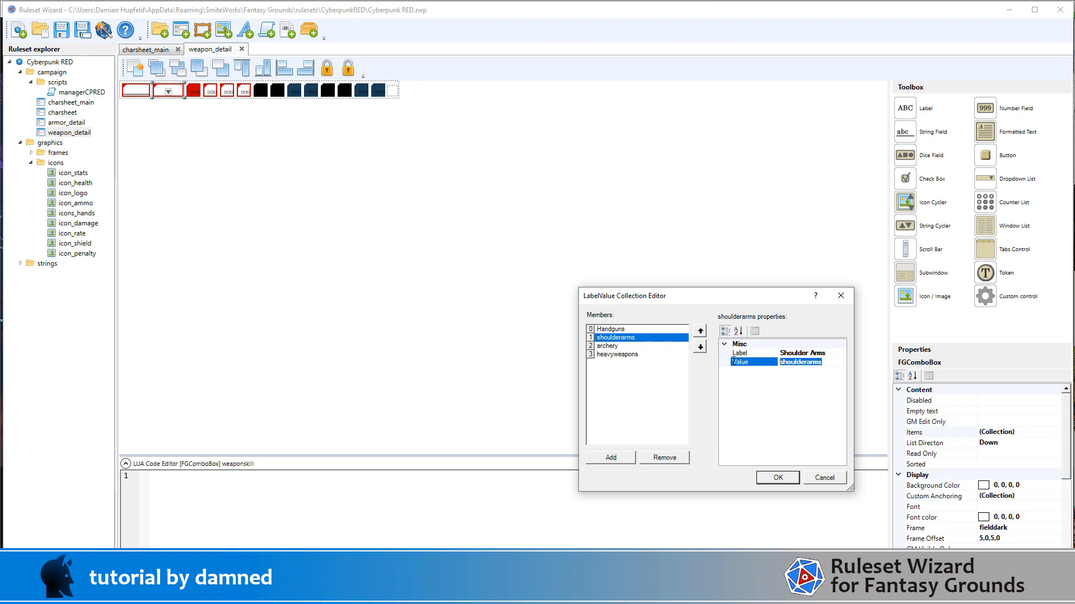
pyautogui.click(633, 347)
pyautogui.click(785, 352)
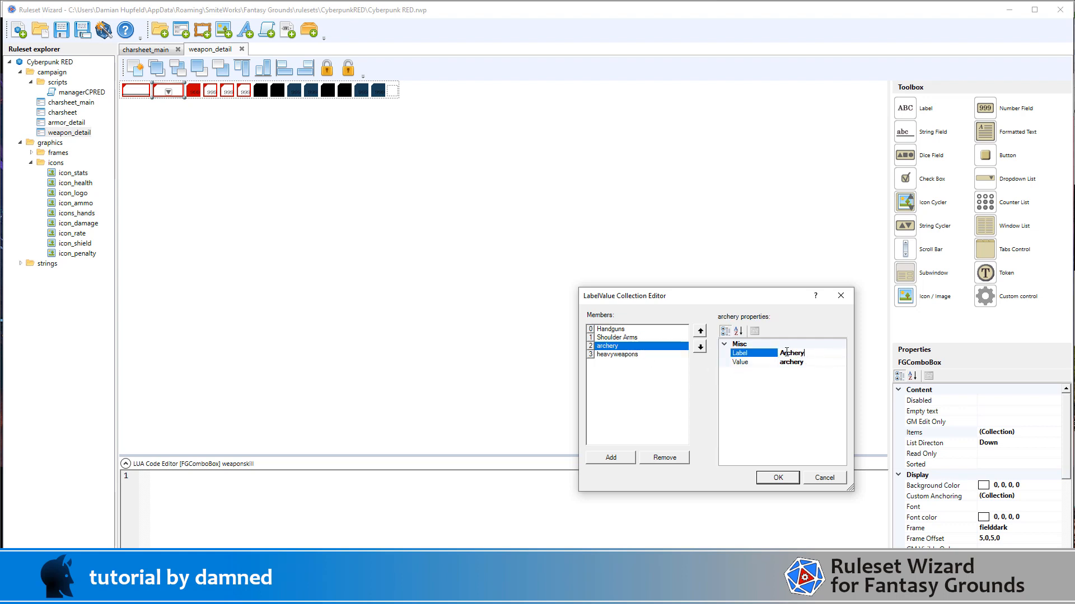
pyautogui.doubleClick(794, 352)
pyautogui.hotkey('ctrl', 'c')
pyautogui.doubleClick(800, 364)
pyautogui.hotkey('ctrl', 'v')
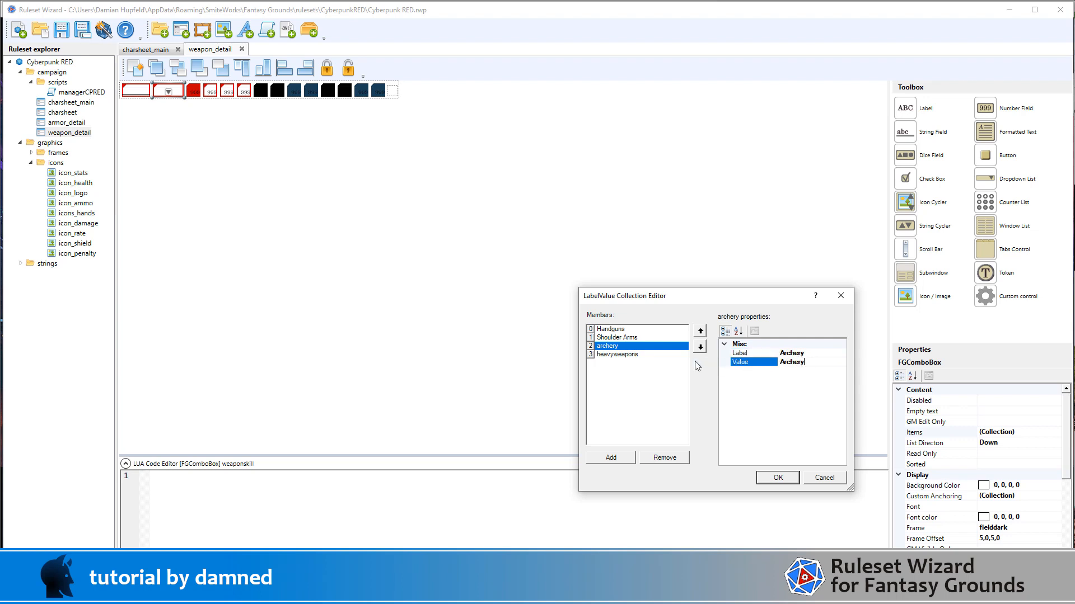
# Step: Set the fourth skill item's value to "Heavy Weapons" and accept the item changes
pyautogui.click(633, 360)
pyautogui.click(828, 354)
pyautogui.click(759, 357)
pyautogui.hotkey('ctrl', 'c')
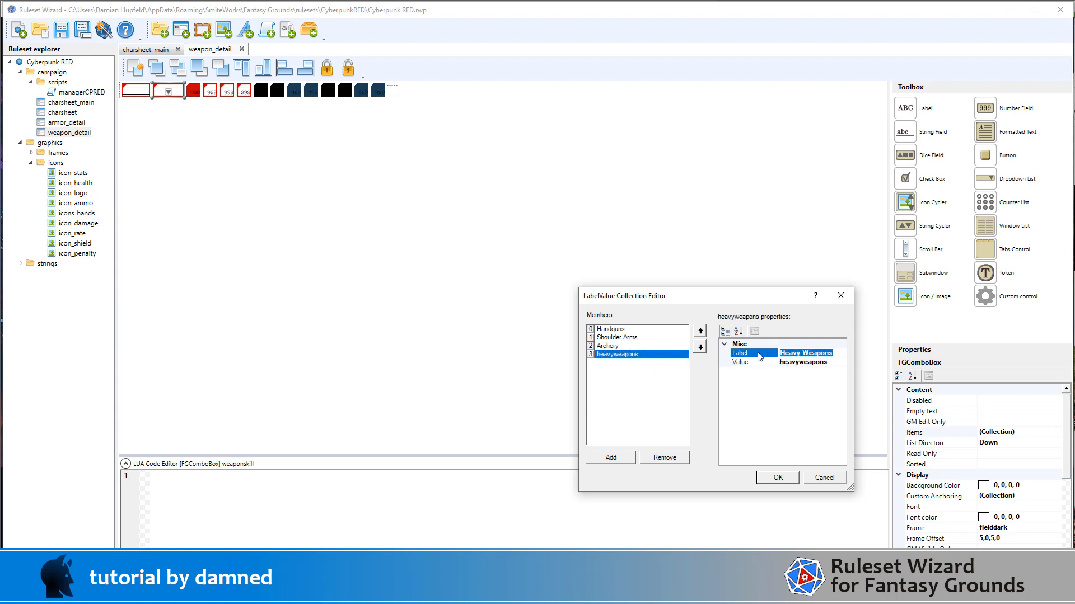
pyautogui.doubleClick(798, 363)
pyautogui.hotkey('ctrl', 'v')
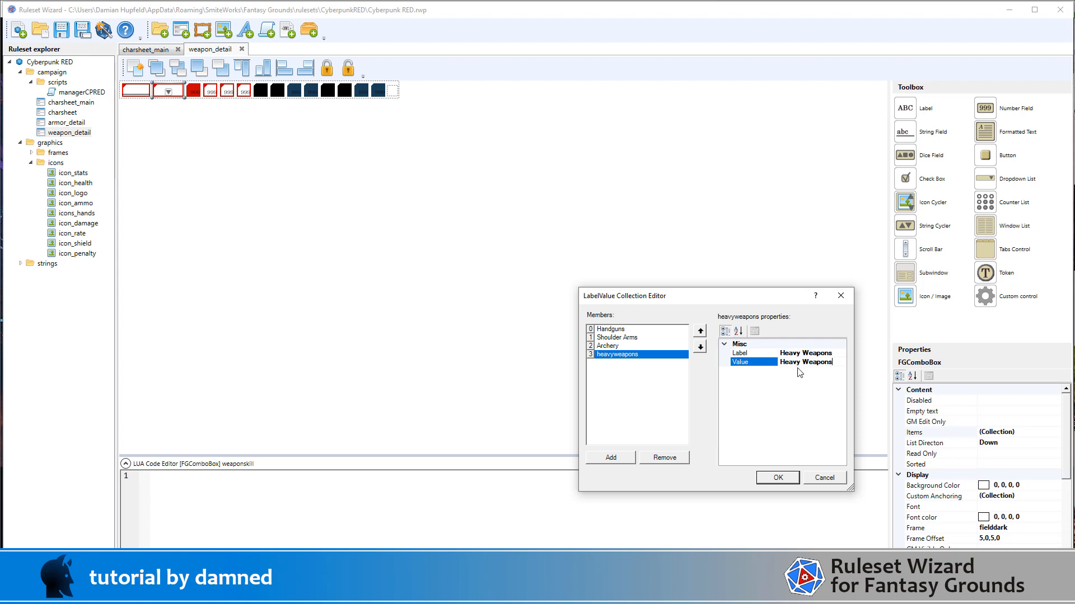
pyautogui.click(785, 479)
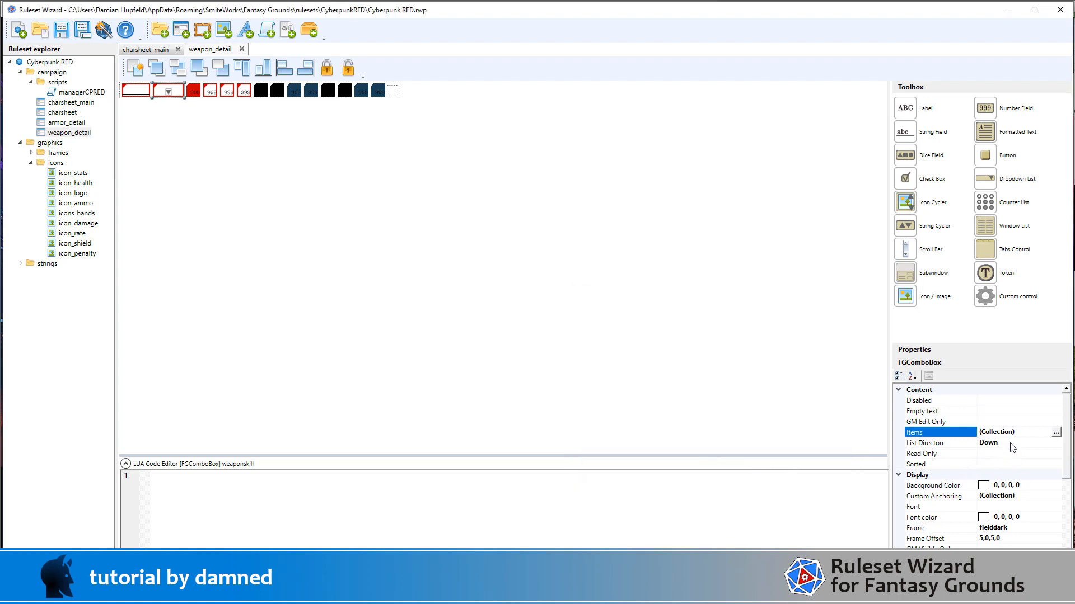
# Step: Set the weaponskill dropdown's Sorted property to True so its skill items are listed alphabetically
pyautogui.click(1011, 464)
pyautogui.click(1056, 465)
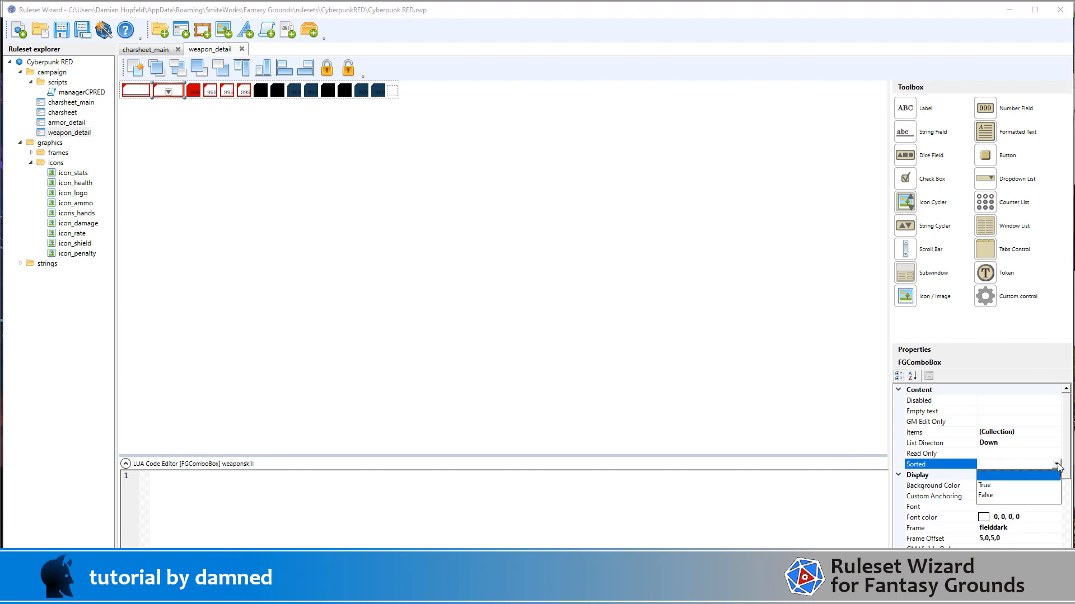
pyautogui.click(995, 485)
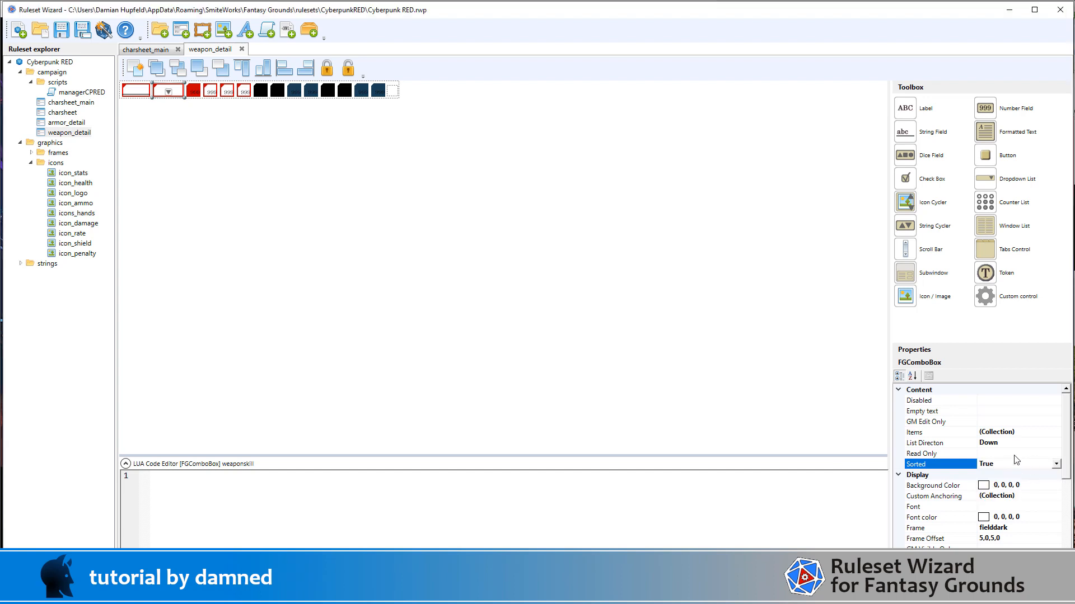
# Step: Generate the ruleset and save it as Cyberpunk RED.pak in the rulesets folder
pyautogui.click(235, 225)
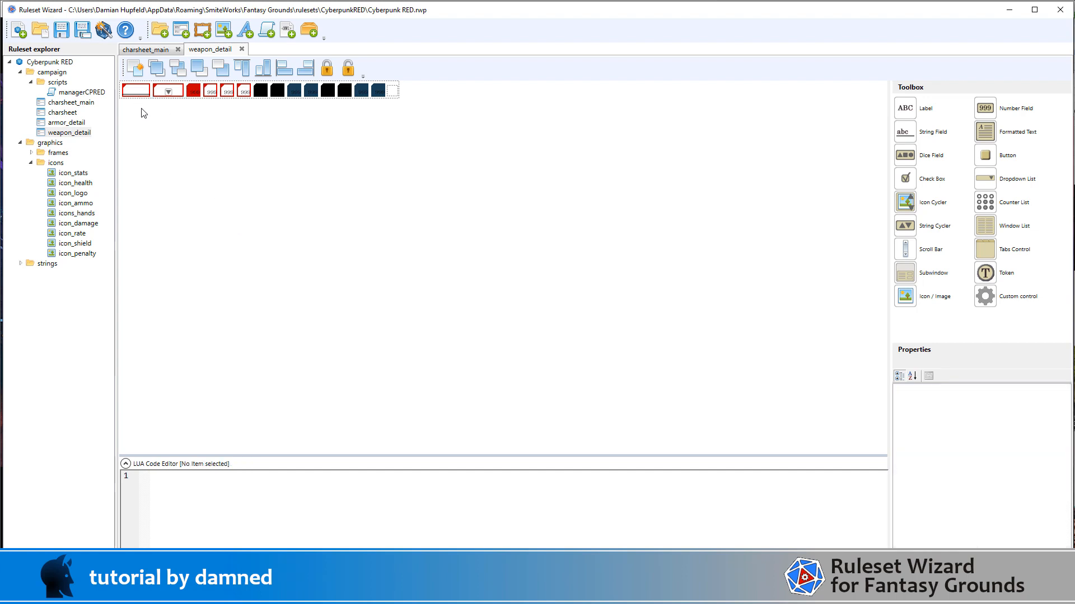
pyautogui.click(102, 30)
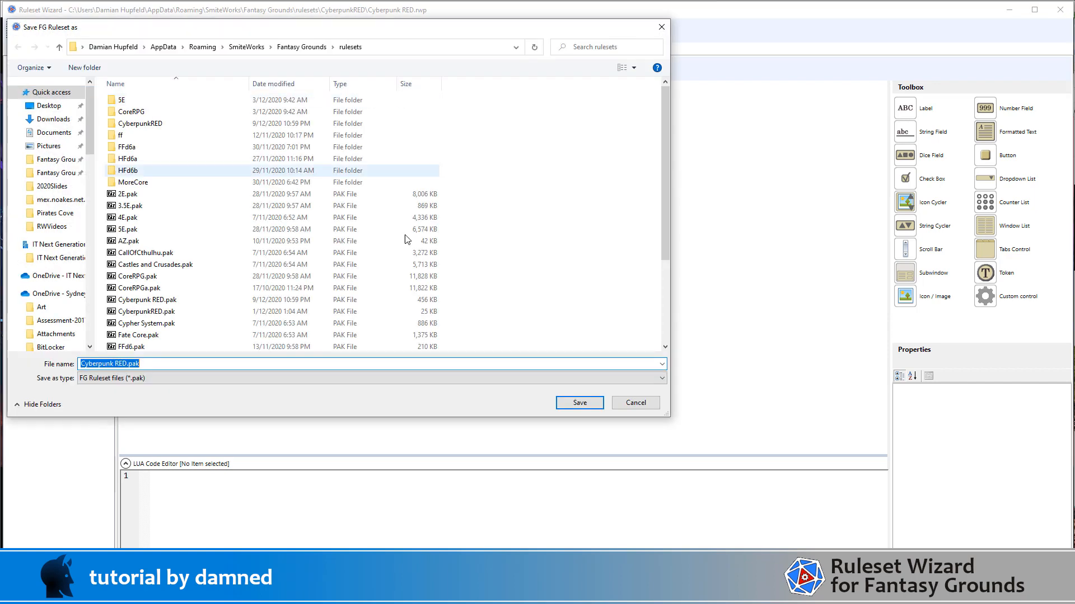
pyautogui.click(580, 403)
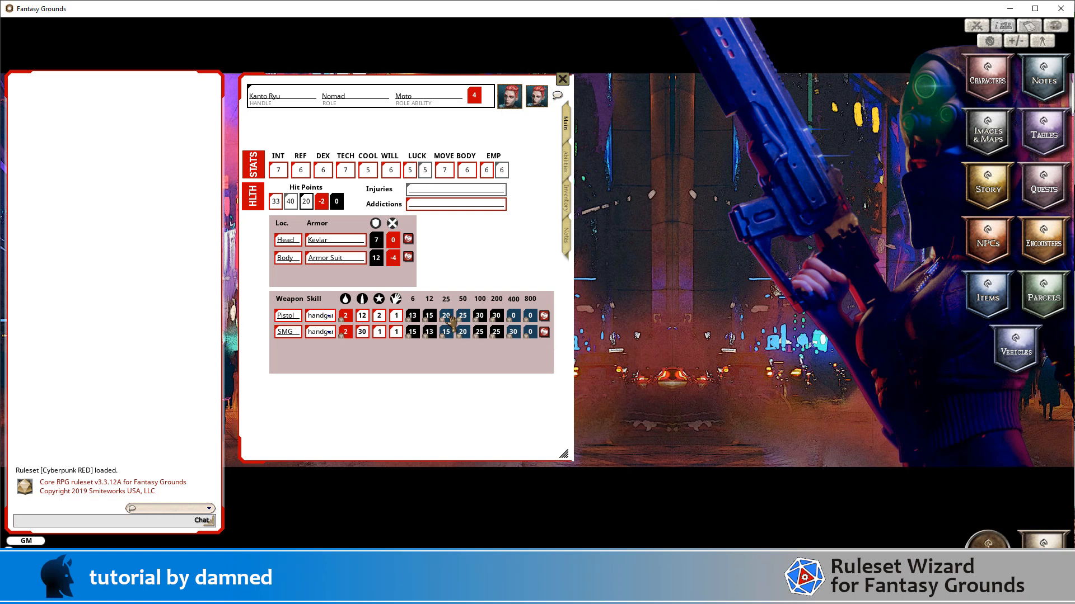
# Step: In Fantasy Grounds, set the skill of both the Pistol and the SMG to Handguns in the character's weapon list
pyautogui.click(328, 318)
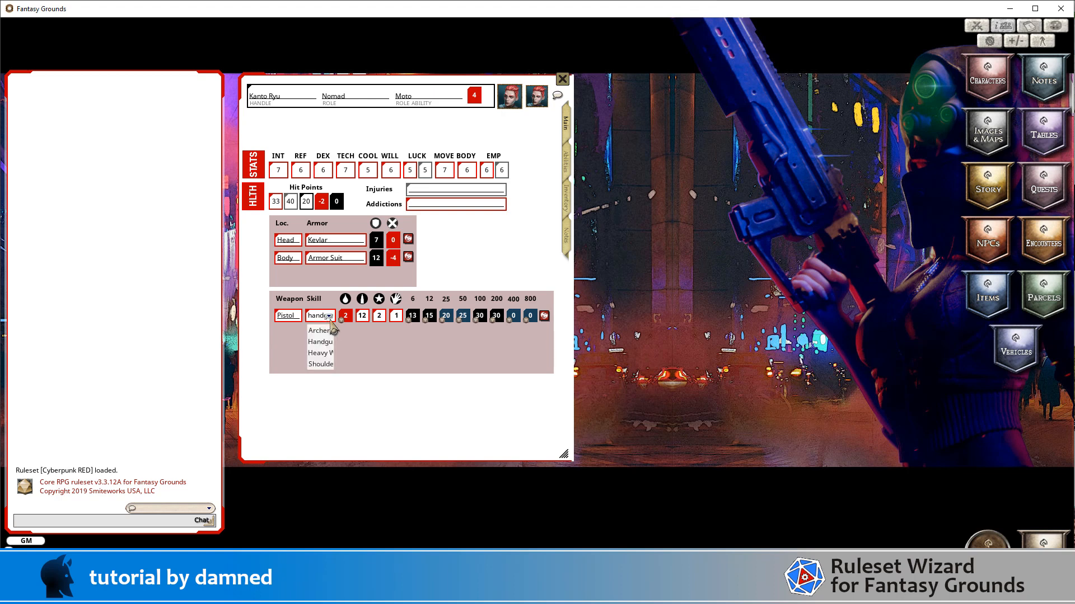
pyautogui.click(327, 342)
pyautogui.click(329, 333)
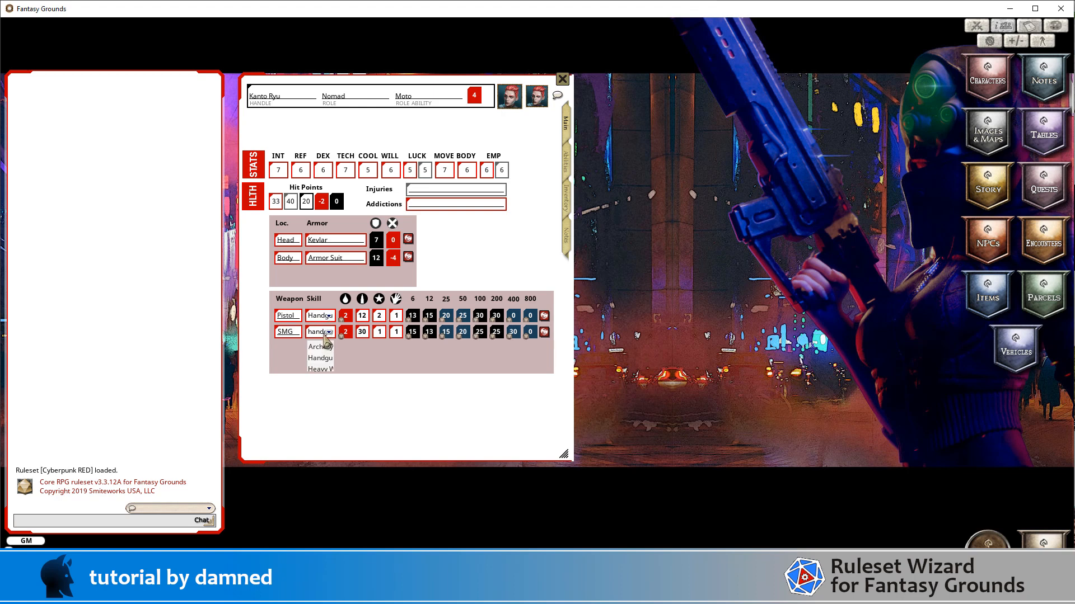
pyautogui.click(326, 358)
pyautogui.scroll(-1, 336, 352)
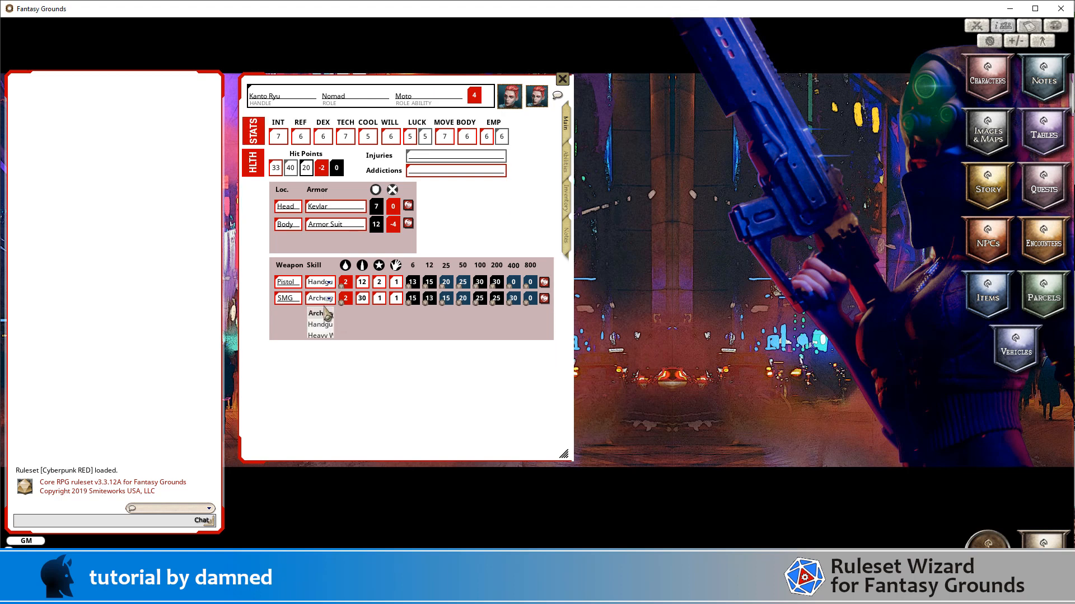
pyautogui.scroll(1, 361, 330)
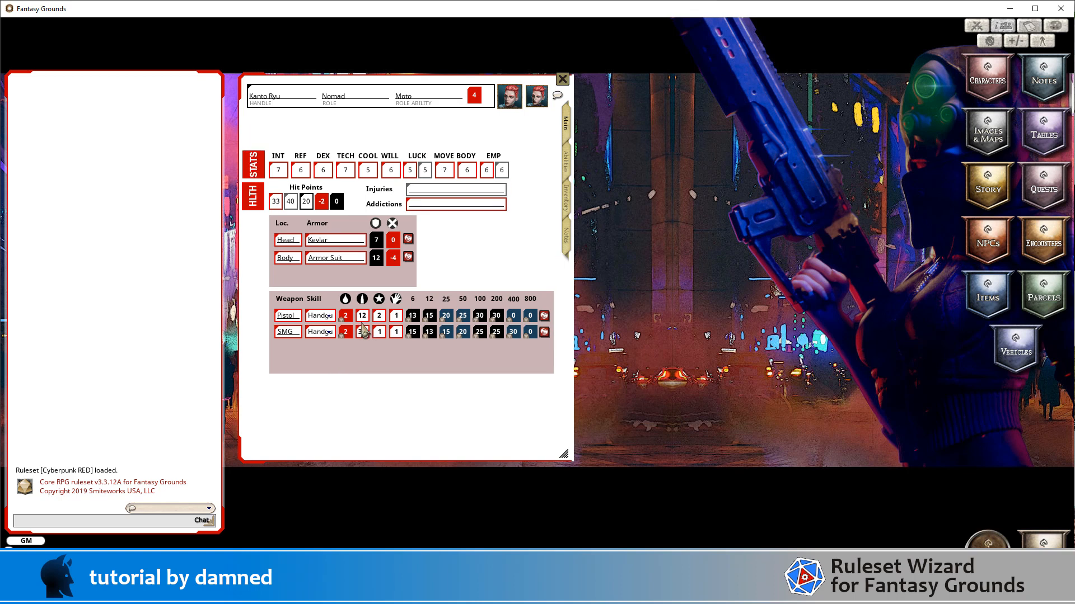